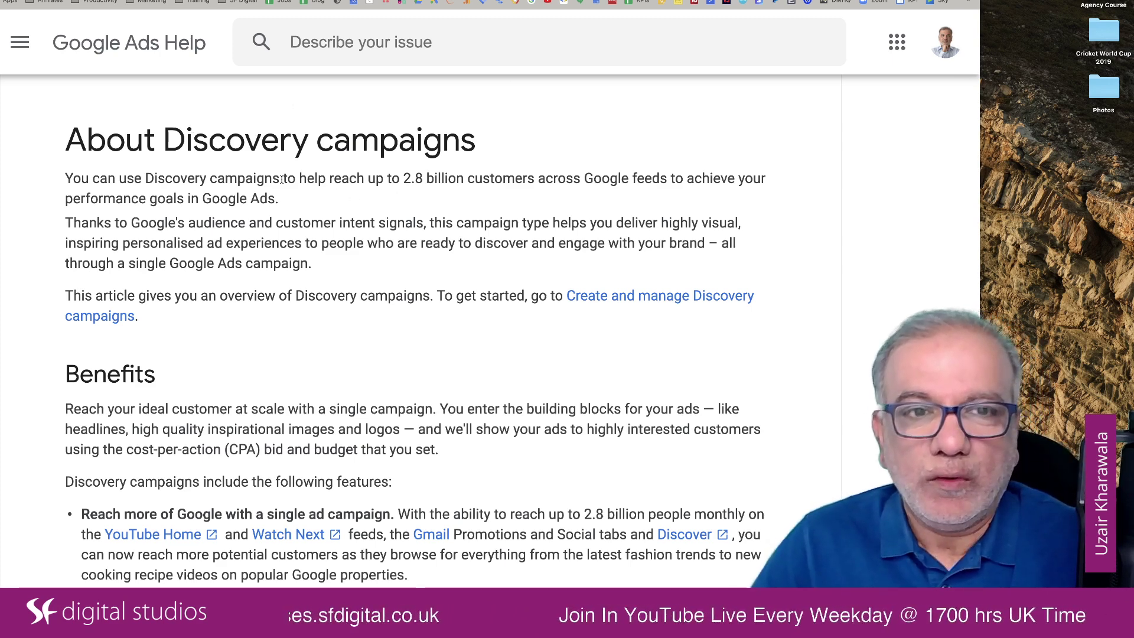
- Read the Discovery campaigns help article, examining customer reach, the Benefits features, automated bidding options and the When to use criteria
{"action": "left_click_drag", "start_coordinate": [403, 179], "coordinate": [465, 180]}
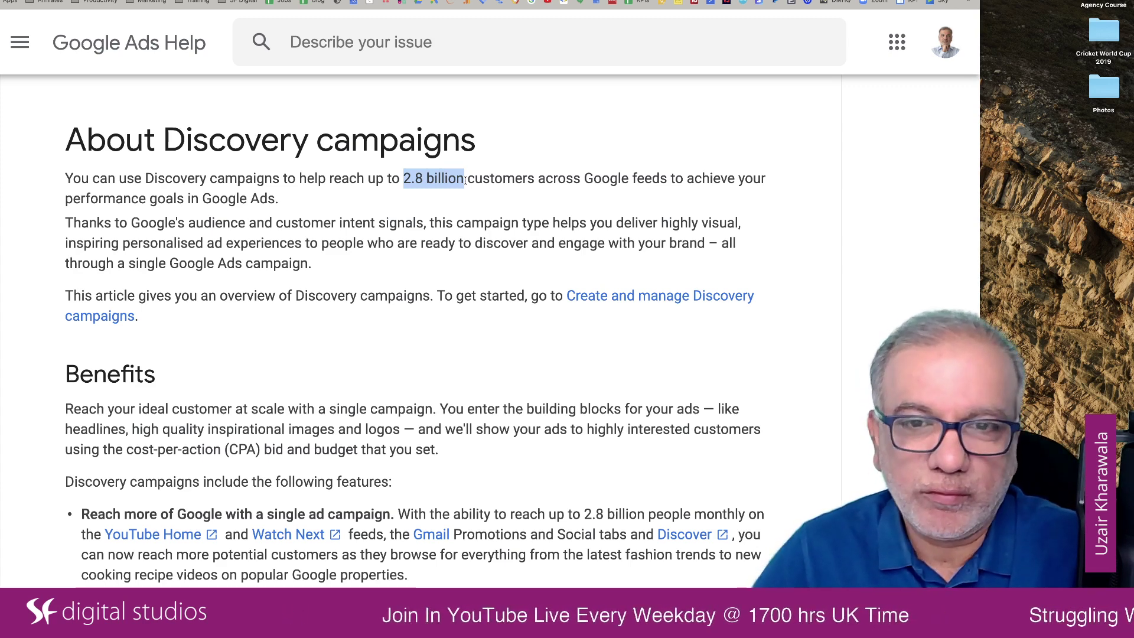
{"action": "scroll", "coordinate": [445, 255], "scroll_direction": "down", "scroll_amount": 2}
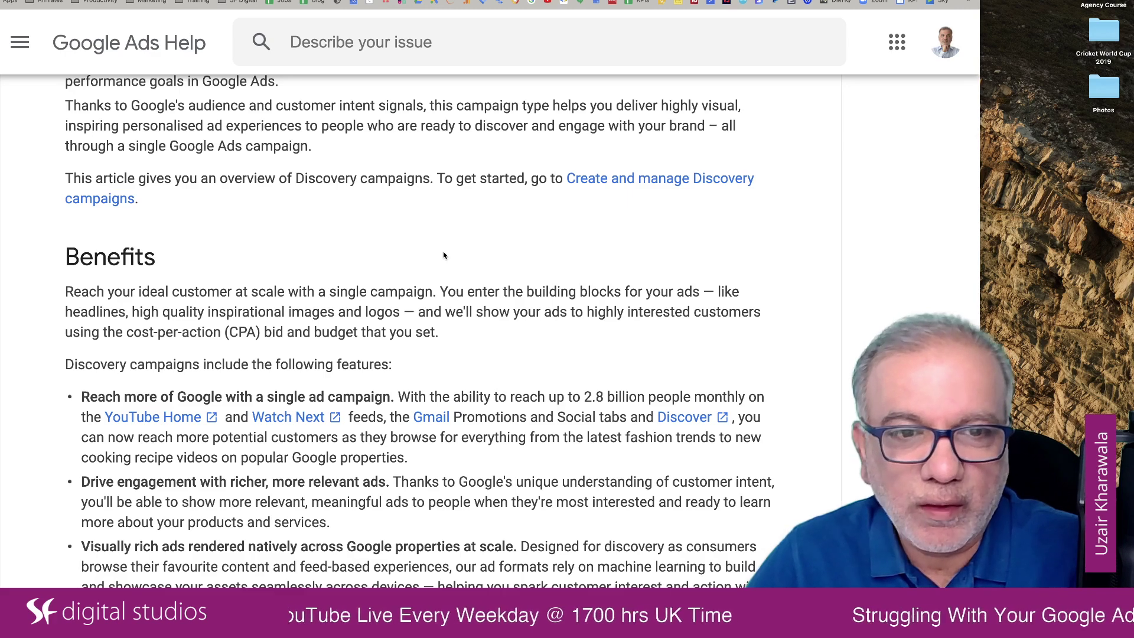
{"action": "scroll", "coordinate": [444, 255], "scroll_direction": "down", "scroll_amount": 1}
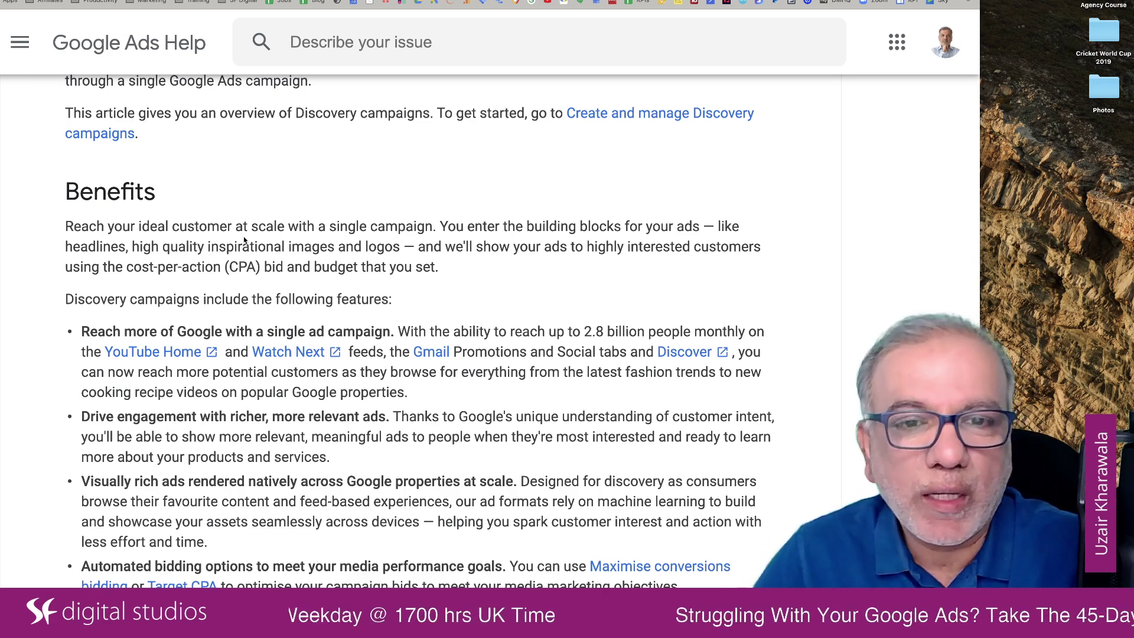
{"action": "scroll", "coordinate": [244, 239], "scroll_direction": "down", "scroll_amount": 1}
{"action": "scroll", "coordinate": [243, 239], "scroll_direction": "down", "scroll_amount": 3}
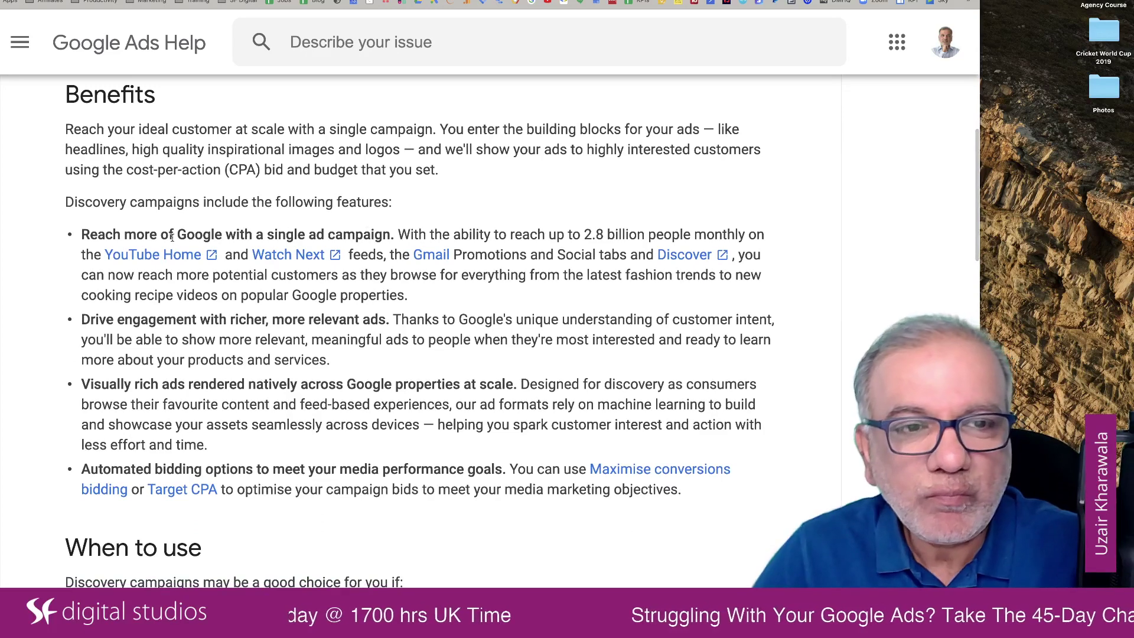
{"action": "left_click_drag", "start_coordinate": [273, 234], "coordinate": [368, 235]}
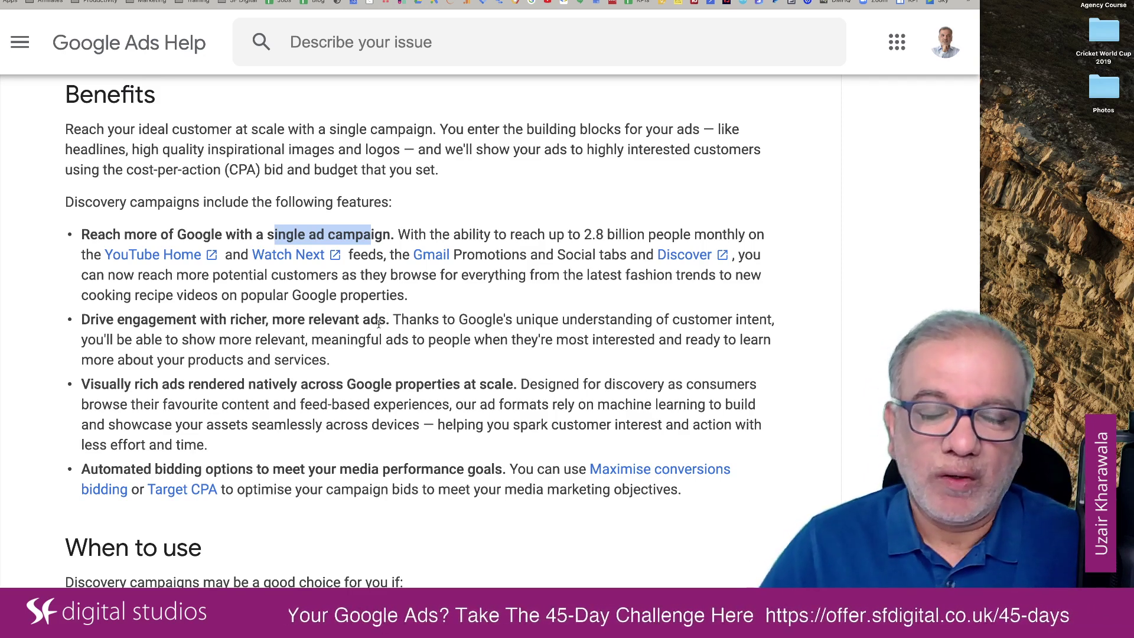
{"action": "left_click", "coordinate": [248, 319]}
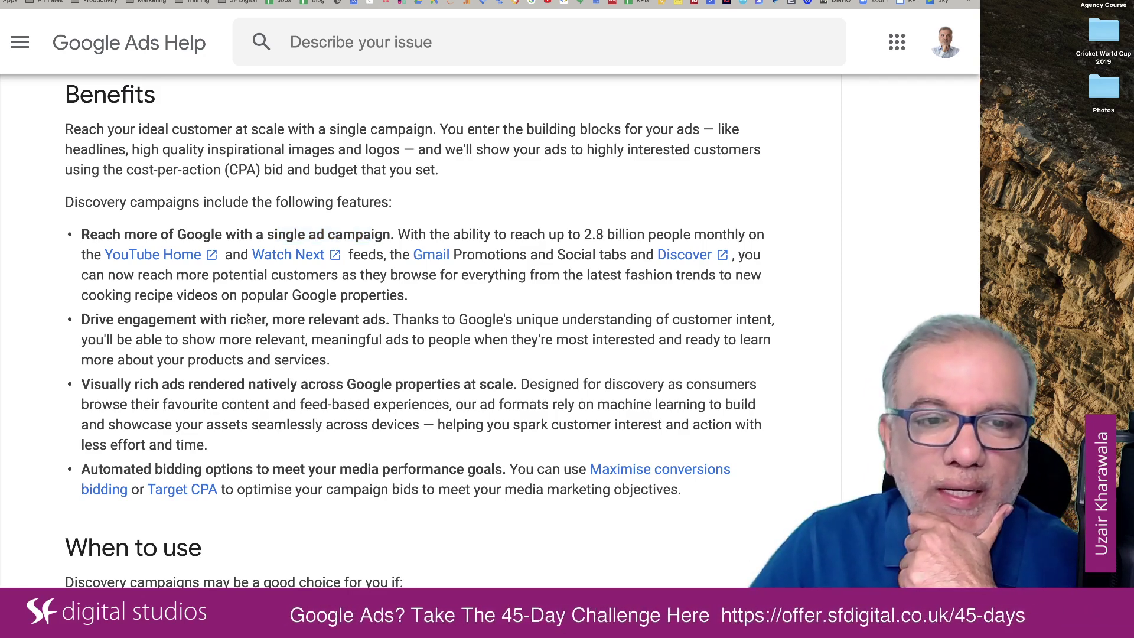
{"action": "left_click_drag", "start_coordinate": [247, 319], "coordinate": [253, 319]}
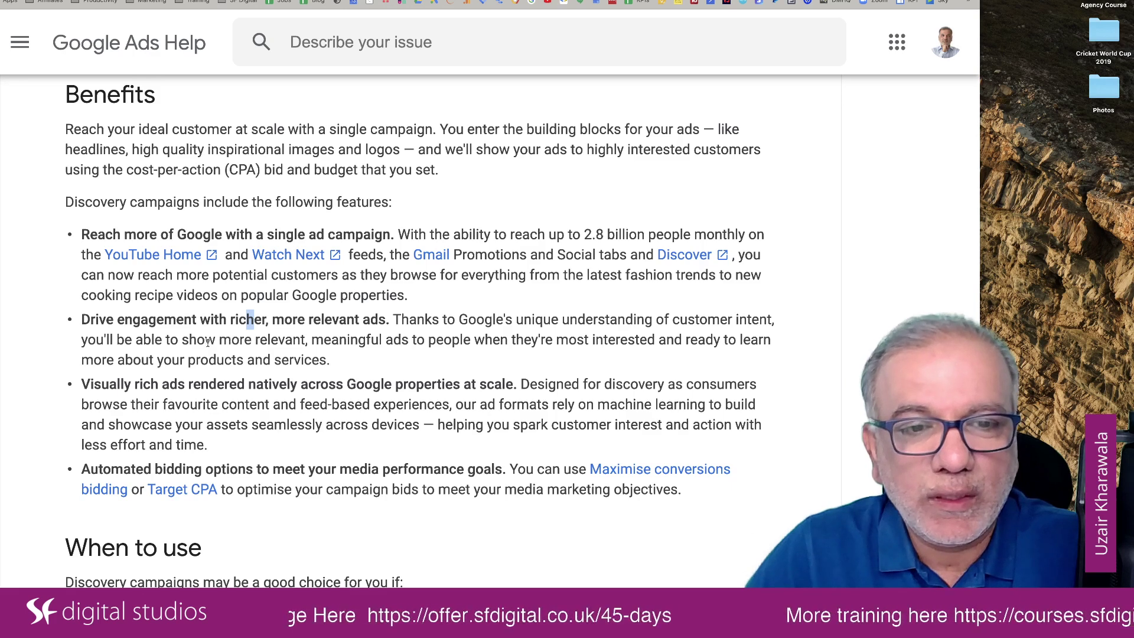
{"action": "left_click_drag", "start_coordinate": [220, 340], "coordinate": [394, 343]}
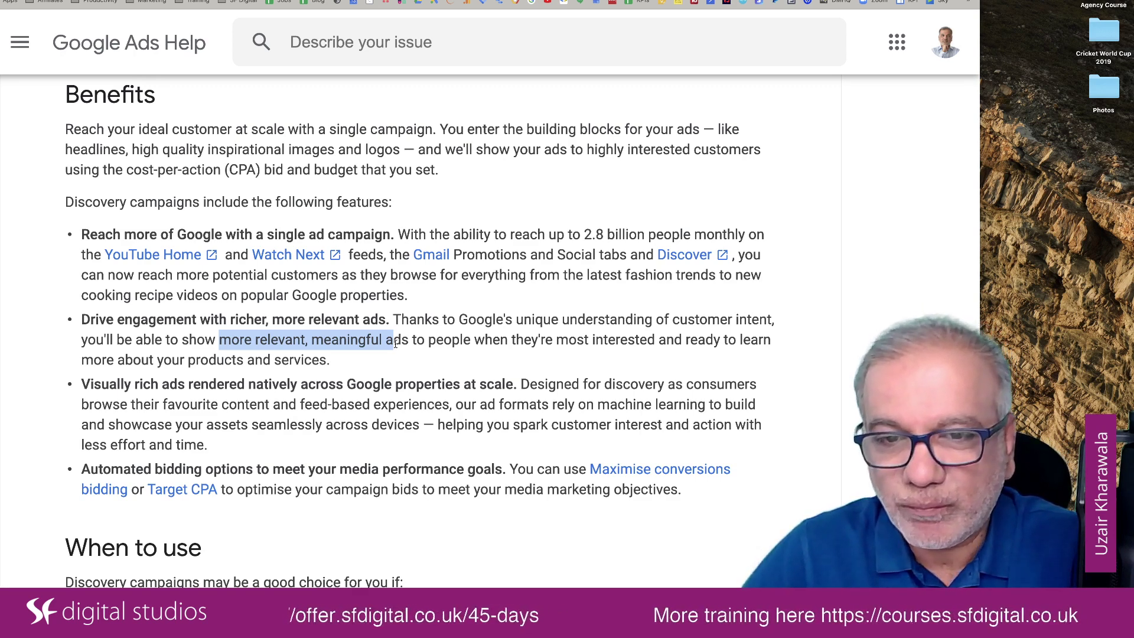
{"action": "left_click_drag", "start_coordinate": [116, 385], "coordinate": [216, 386]}
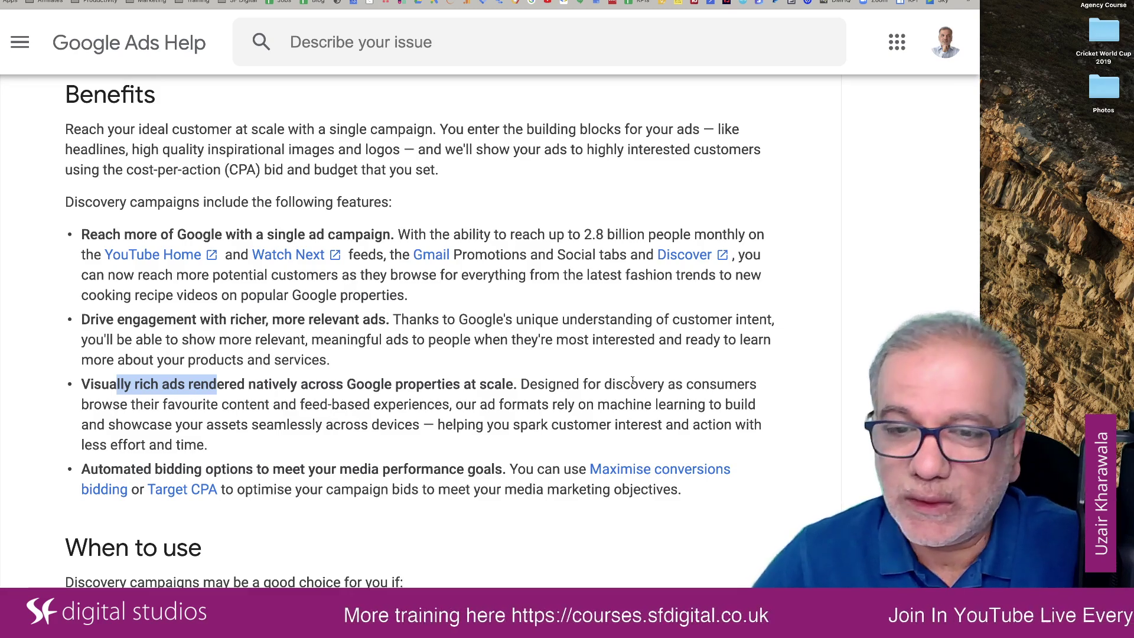
{"action": "scroll", "coordinate": [633, 381], "scroll_direction": "down", "scroll_amount": 4}
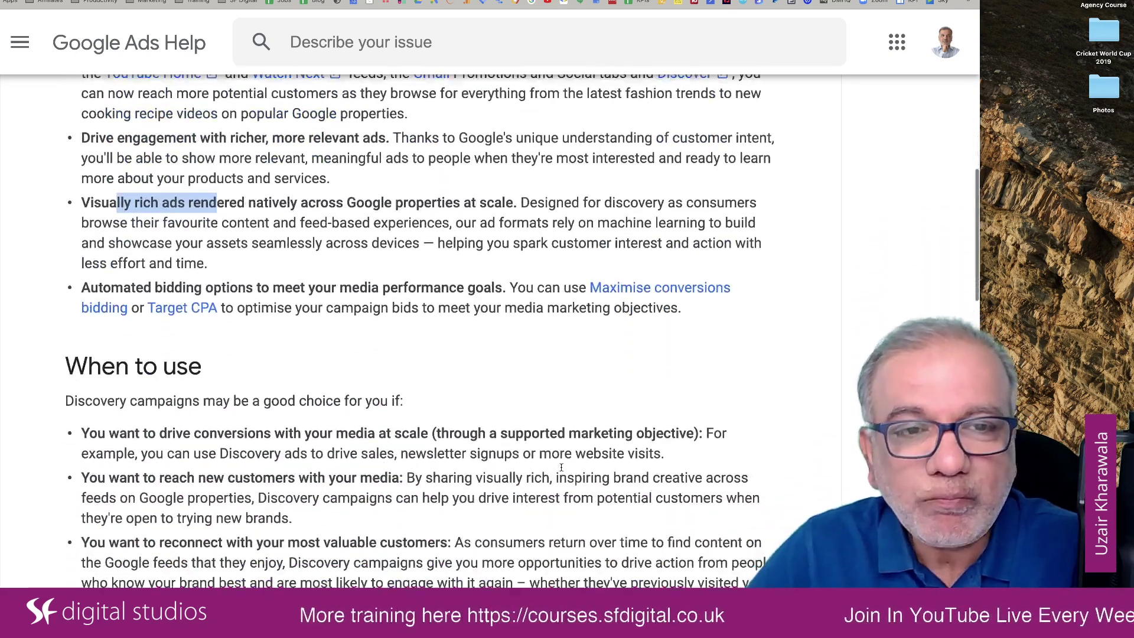
{"action": "scroll", "coordinate": [561, 468], "scroll_direction": "down", "scroll_amount": 1}
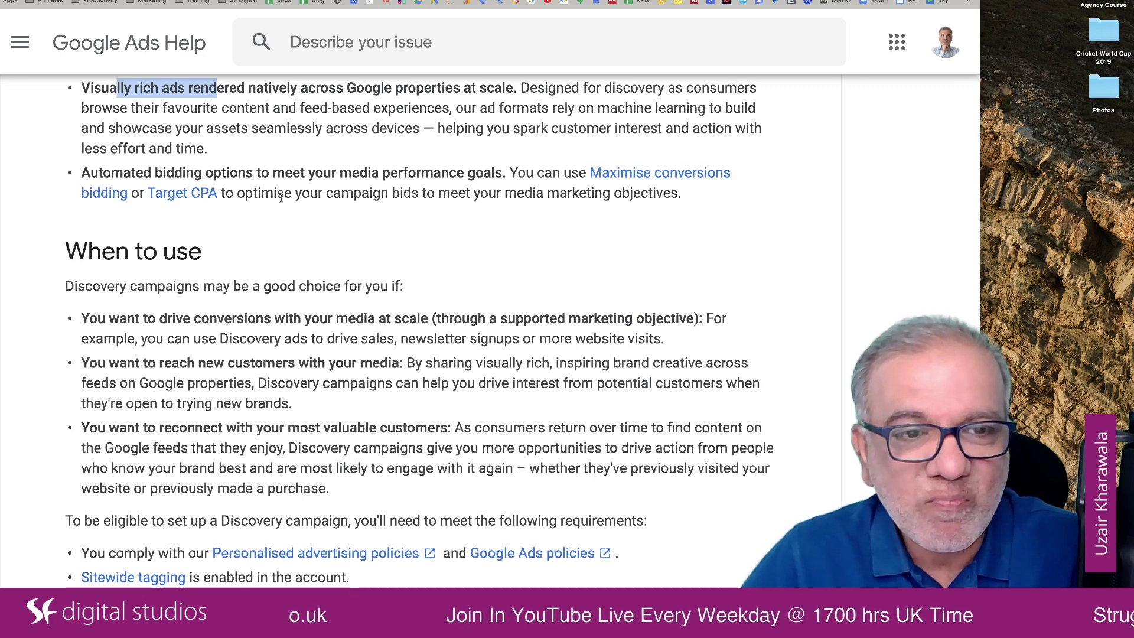
{"action": "scroll", "coordinate": [281, 198], "scroll_direction": "down", "scroll_amount": 3}
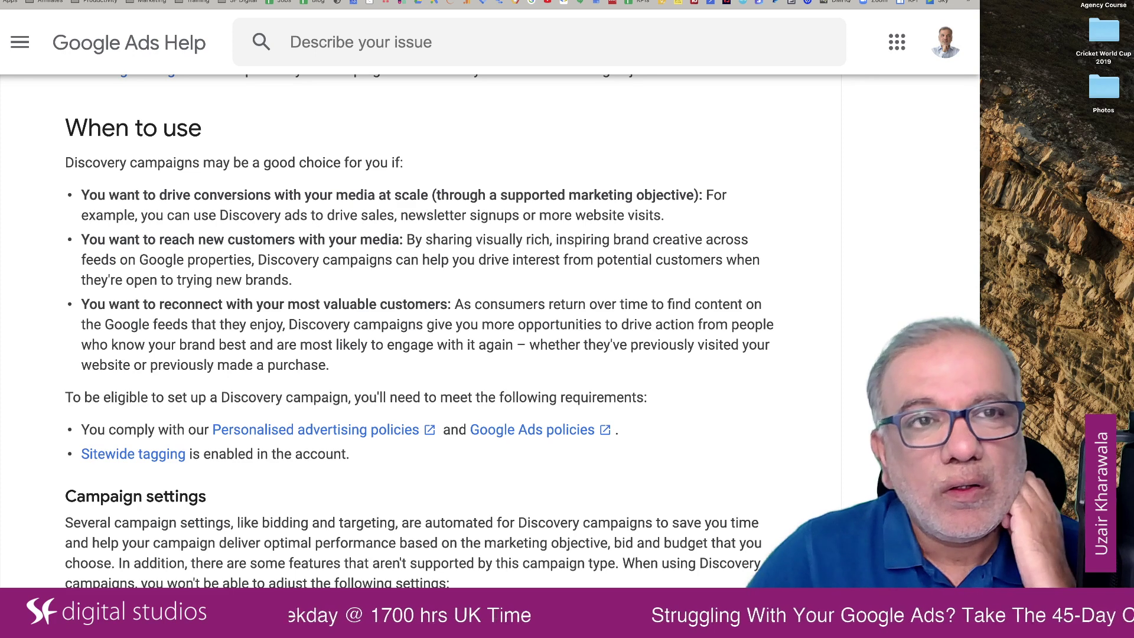
- Switch to the Google Ads account SF Digital - Mar 2015 and start a new Discovery campaign without a goal's guidance
{"action": "key", "text": "ctrl+shift+Tab"}
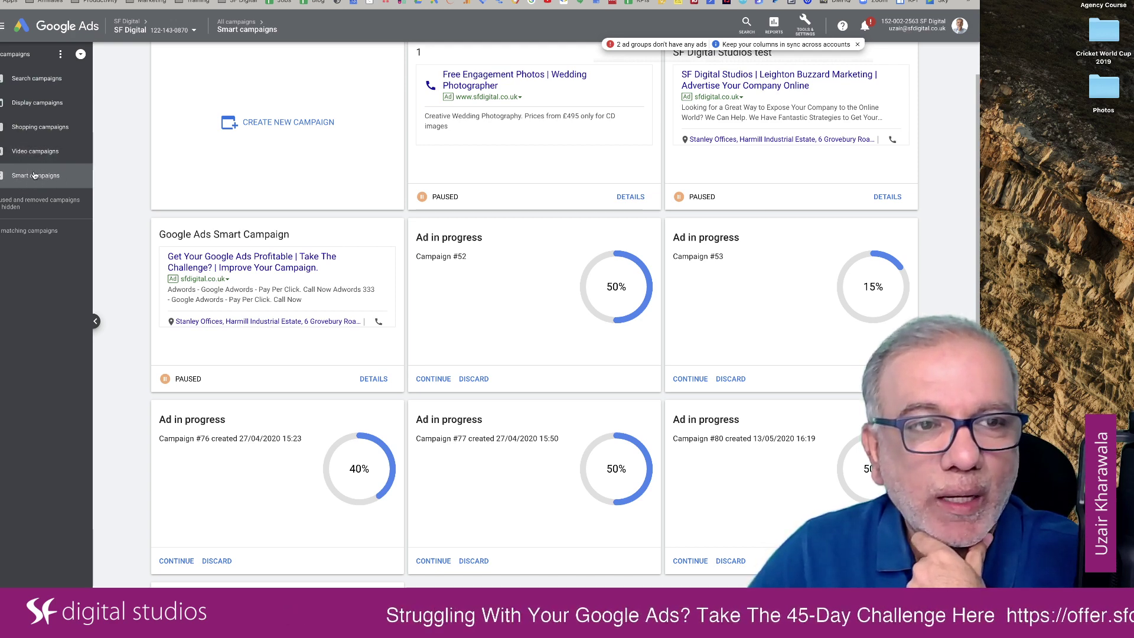
{"action": "left_click", "coordinate": [178, 1]}
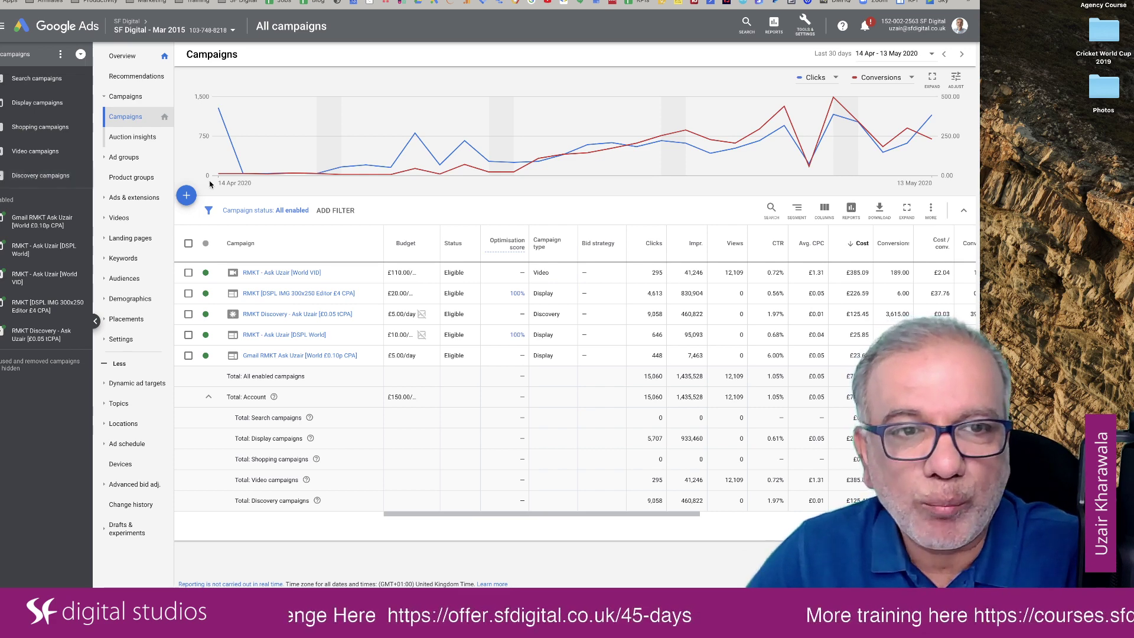
{"action": "left_click", "coordinate": [186, 196]}
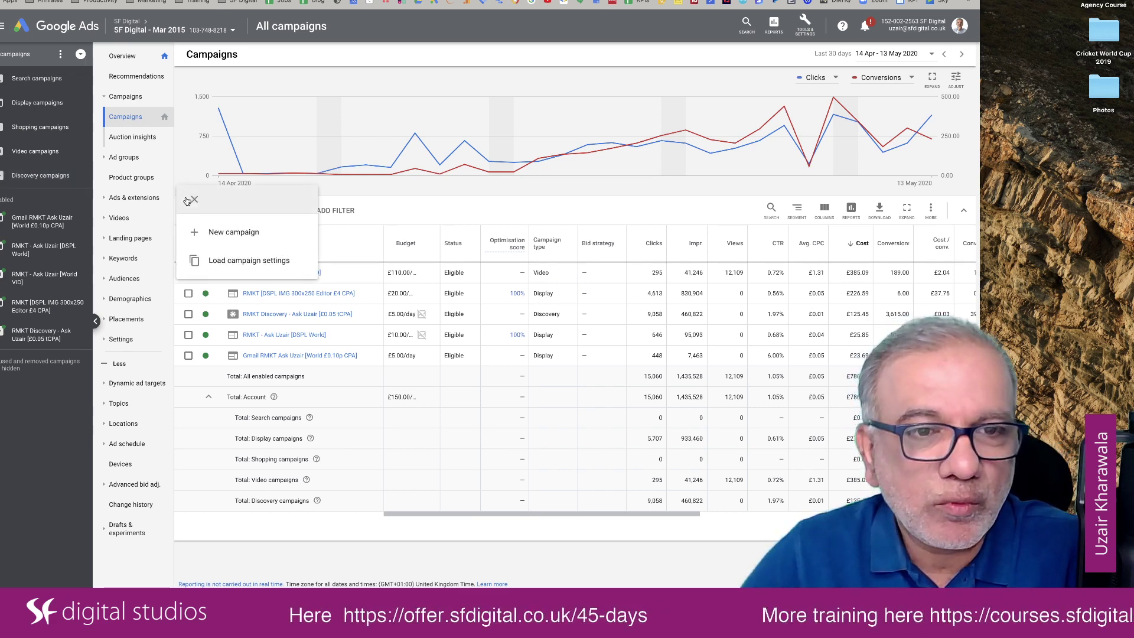
{"action": "left_click", "coordinate": [225, 233]}
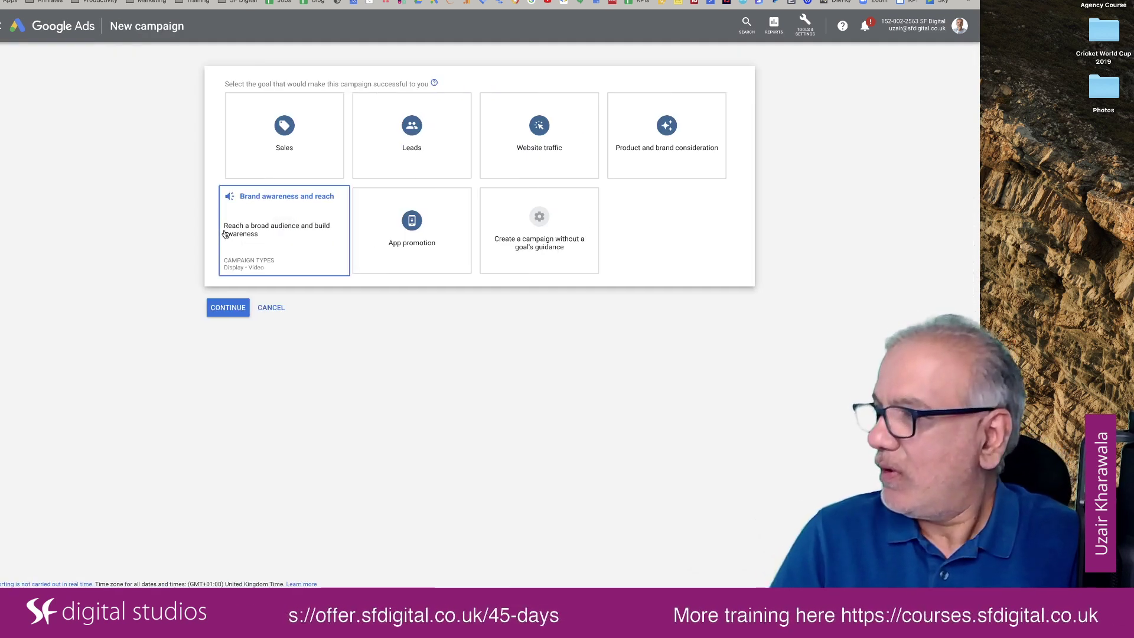
{"action": "left_click", "coordinate": [556, 221]}
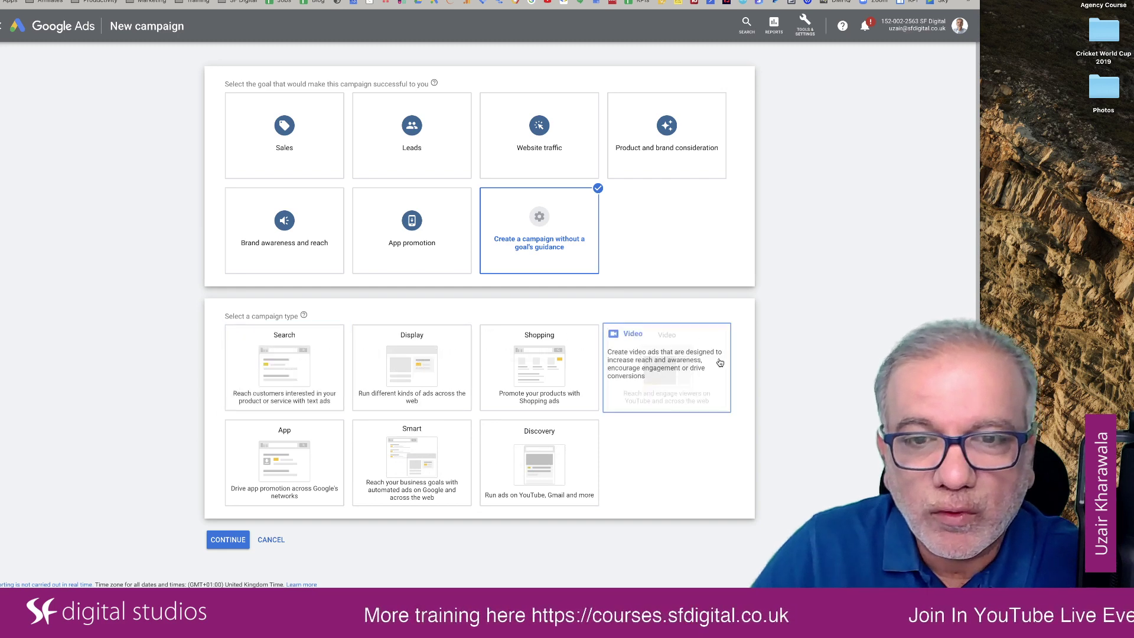
{"action": "left_click", "coordinate": [528, 462]}
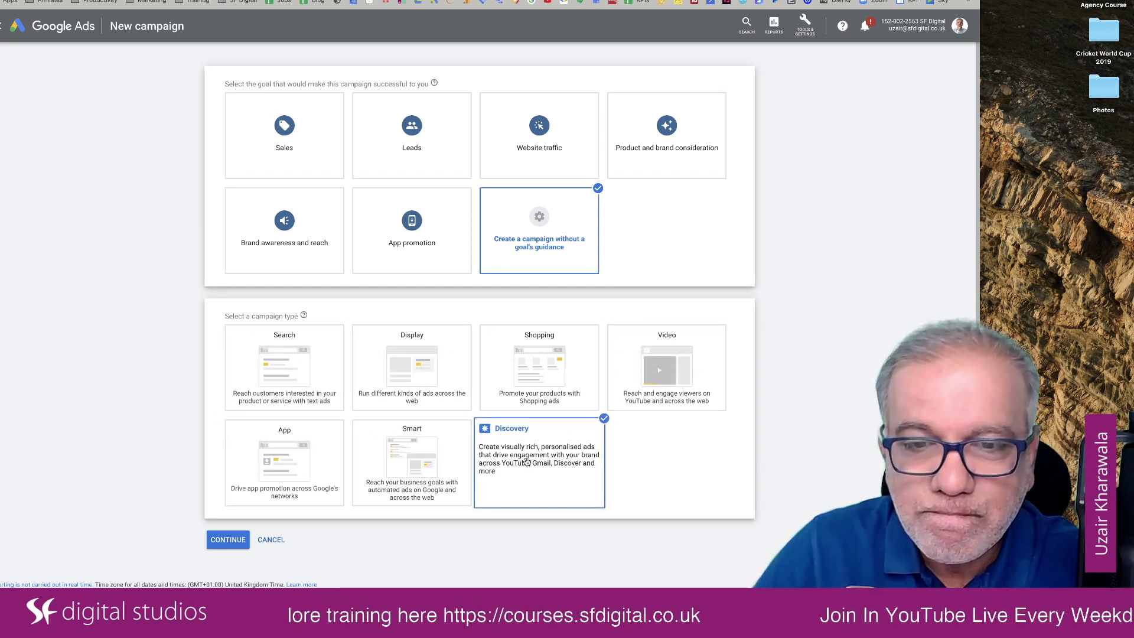
{"action": "left_click", "coordinate": [228, 544]}
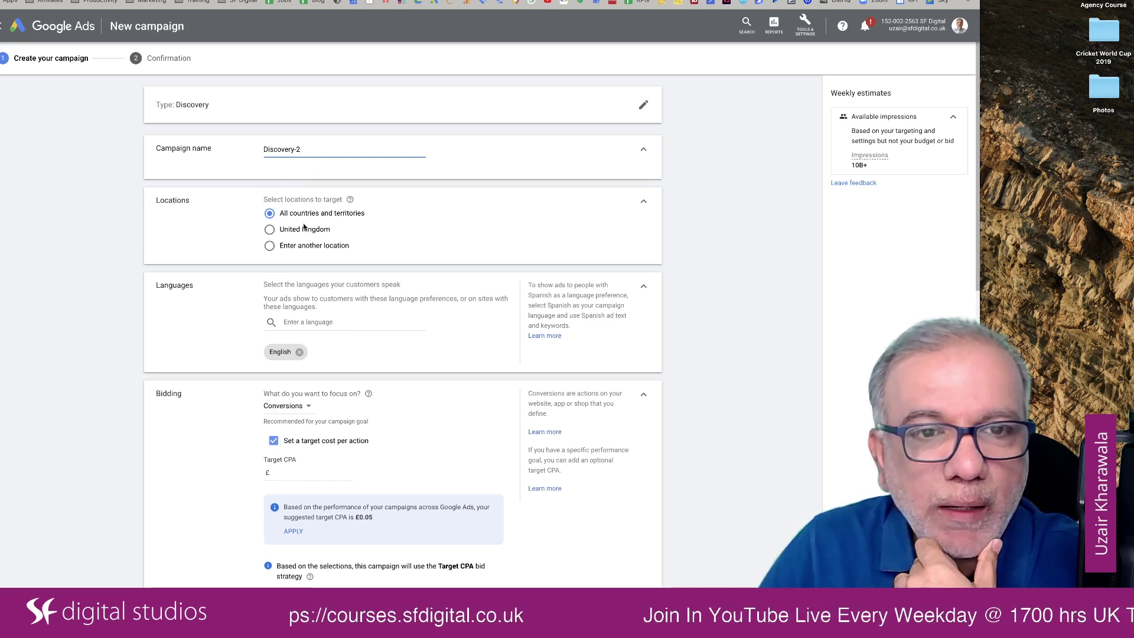
- Target the United Kingdom as the campaign location and check the bidding focus options, keeping Conversions
{"action": "left_click", "coordinate": [274, 231]}
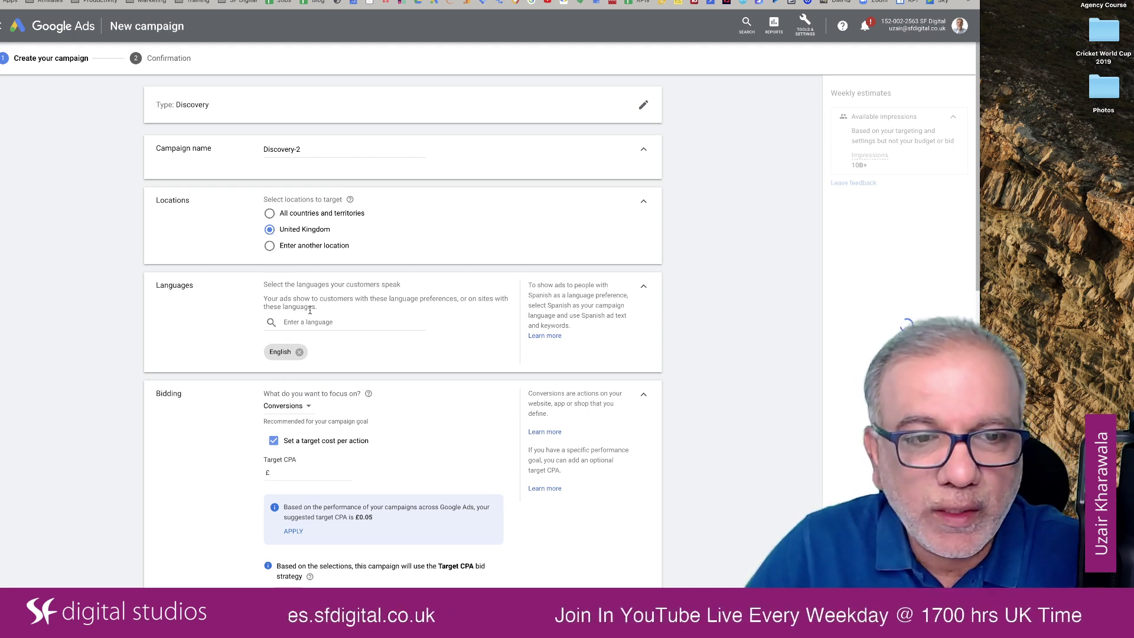
{"action": "scroll", "coordinate": [310, 310], "scroll_direction": "down", "scroll_amount": 2}
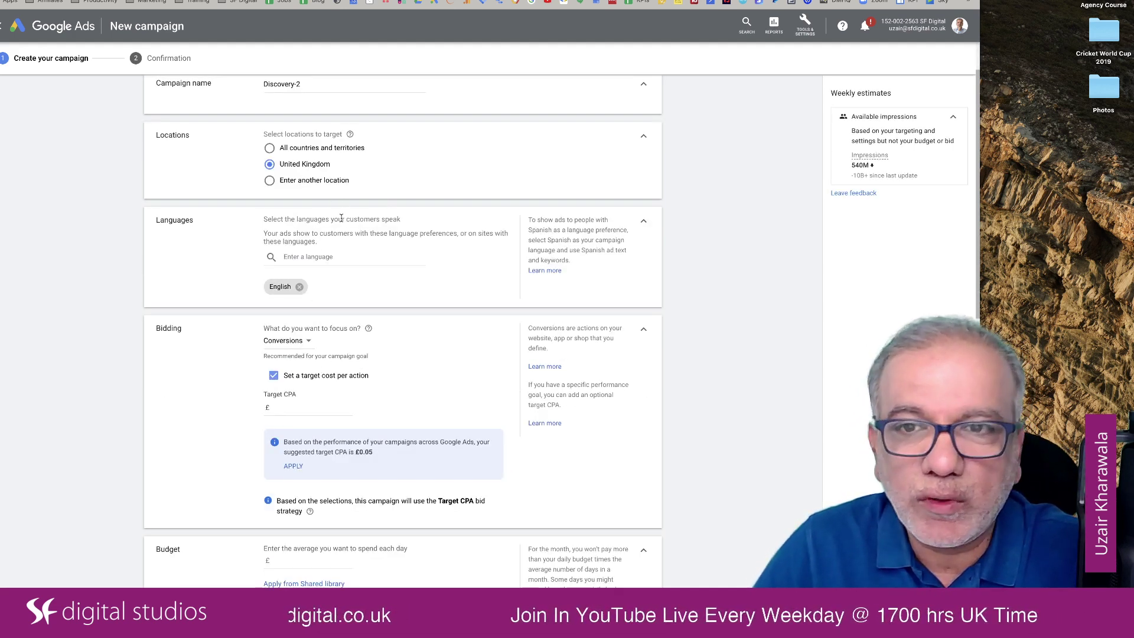
{"action": "scroll", "coordinate": [345, 216], "scroll_direction": "down", "scroll_amount": 3}
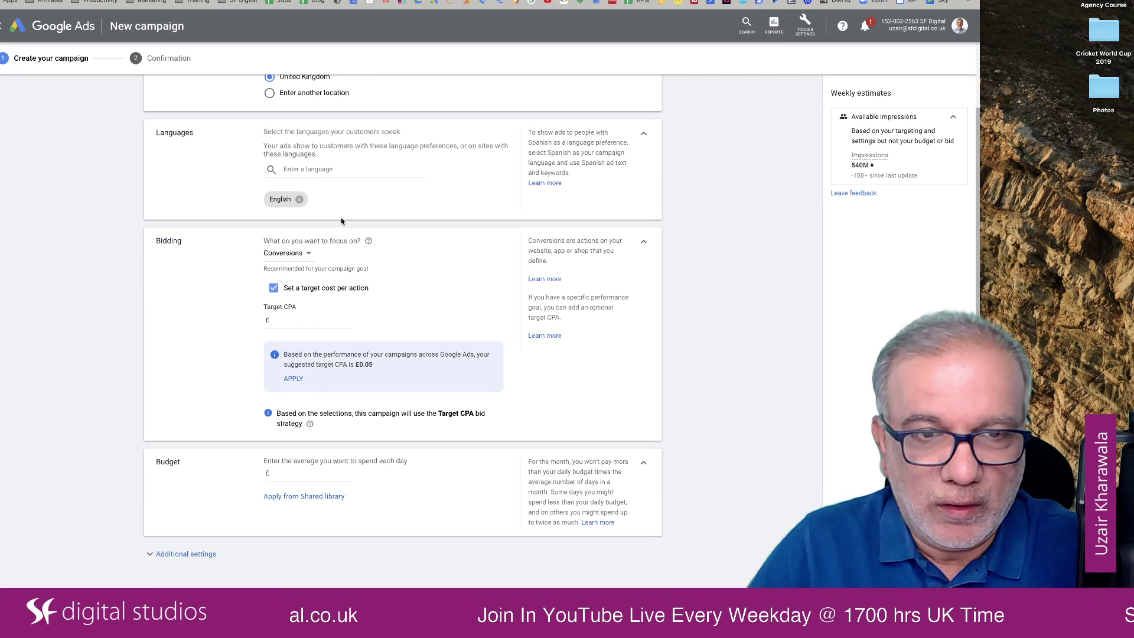
{"action": "left_click", "coordinate": [303, 253]}
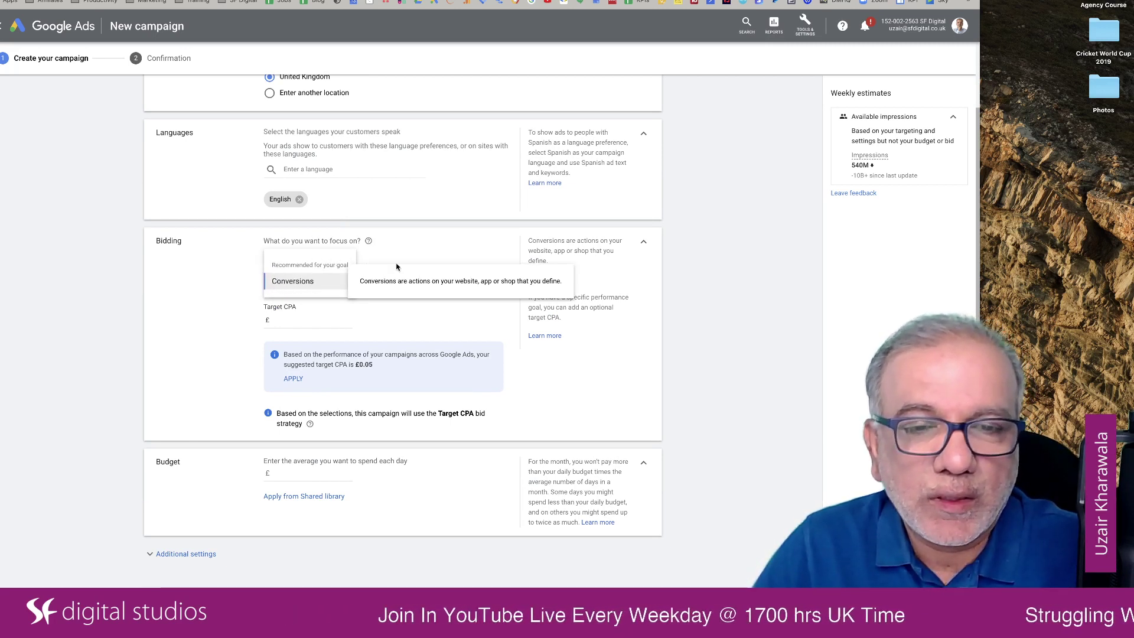
{"action": "left_click", "coordinate": [416, 242]}
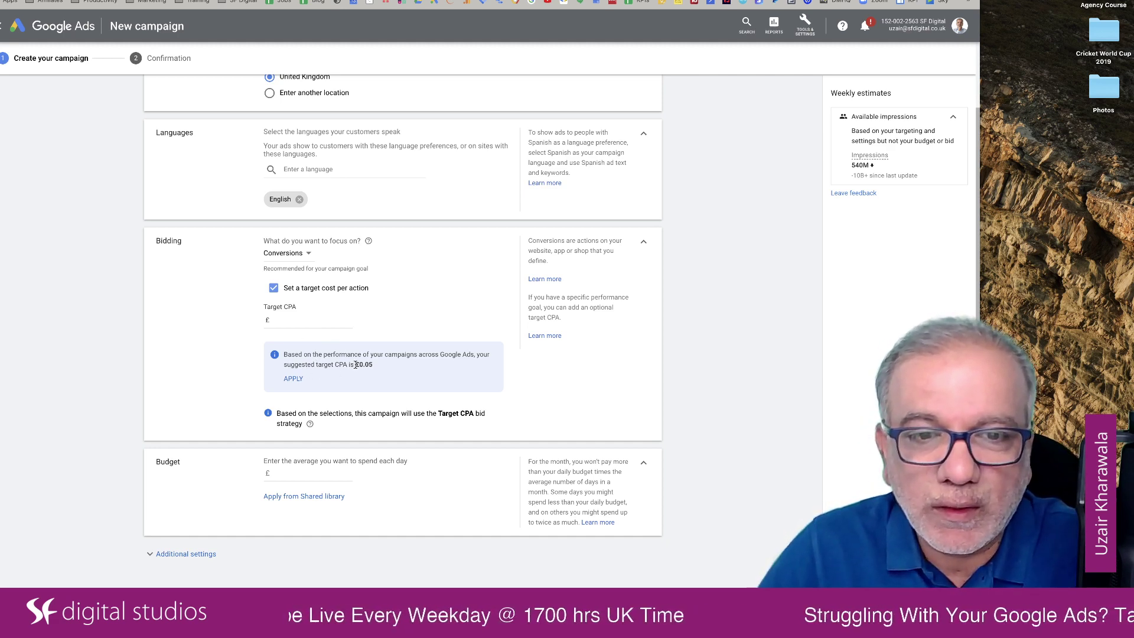
- Copy the suggested £0.05 into the target CPA
{"action": "left_click_drag", "start_coordinate": [355, 364], "coordinate": [374, 367]}
{"action": "key", "text": "super+c"}
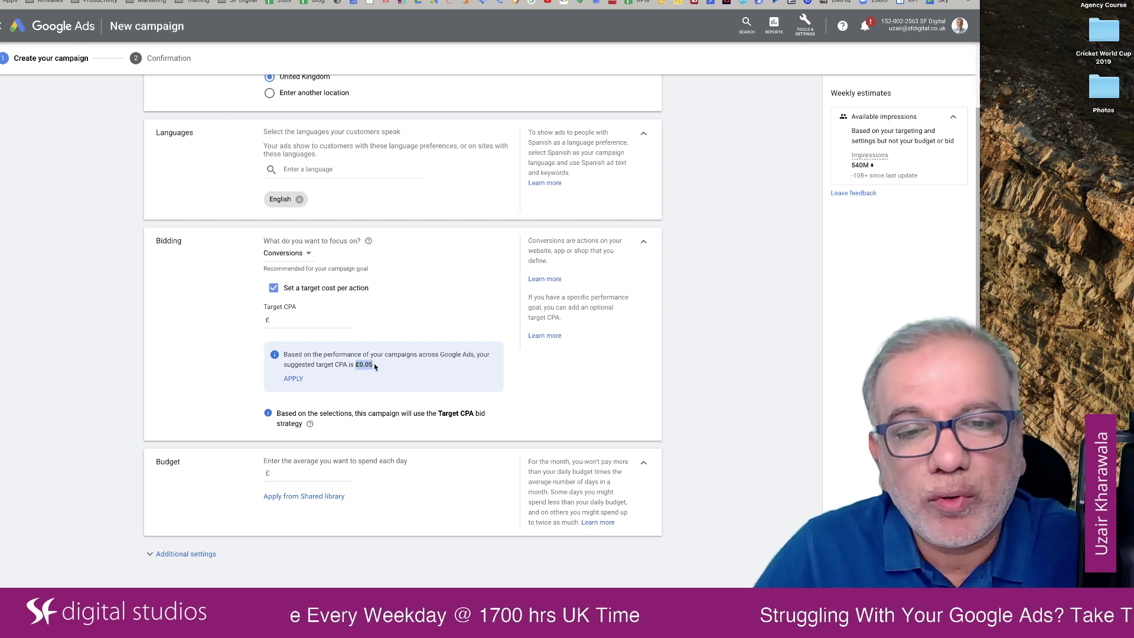
{"action": "left_click", "coordinate": [300, 323]}
{"action": "key", "text": "super+v"}
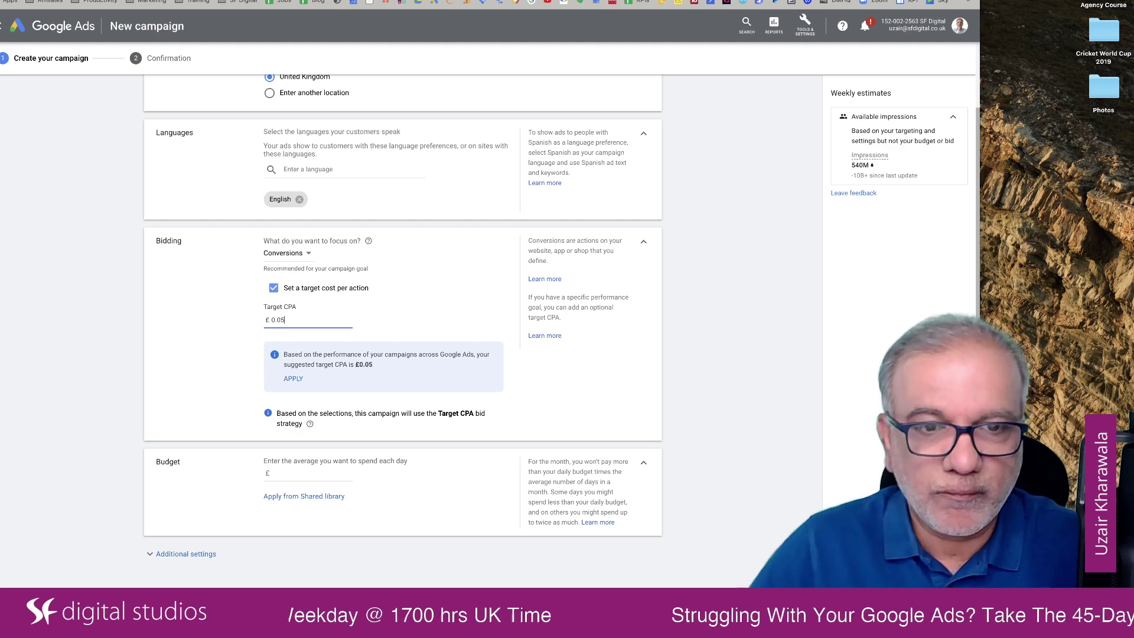
- Replace the campaign's target CPA with £0.08
{"action": "key", "text": "BackSpace"}
{"action": "key", "text": "BackSpace"}
{"action": "key", "text": "BackSpace"}
{"action": "key", "text": "BackSpace"}
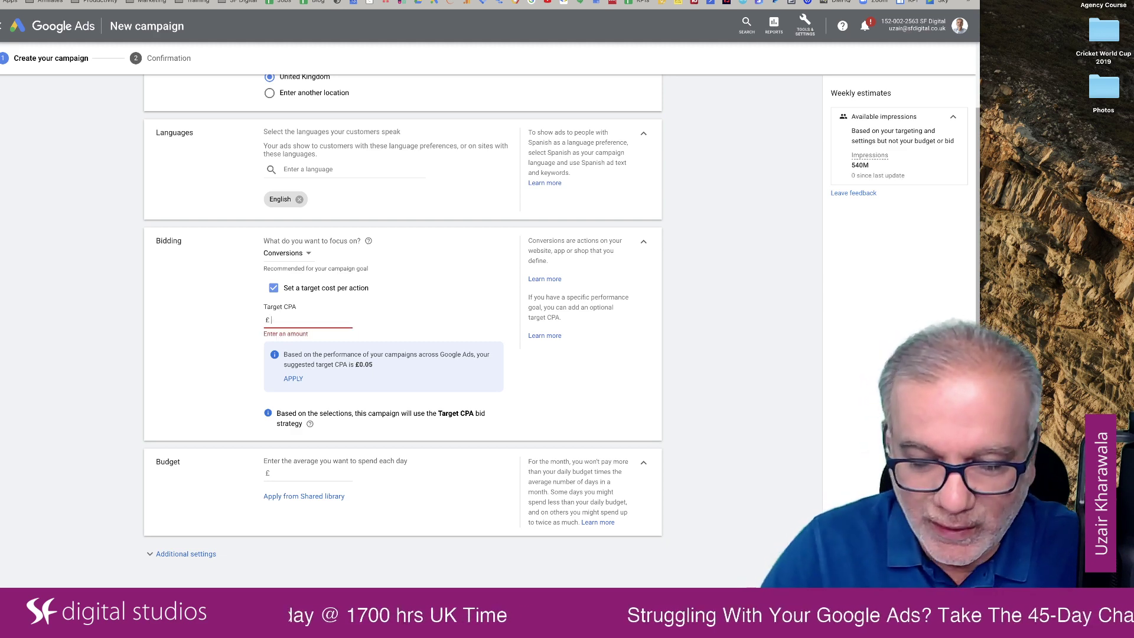
{"action": "type", "text": "8"}
{"action": "key", "text": "BackSpace"}
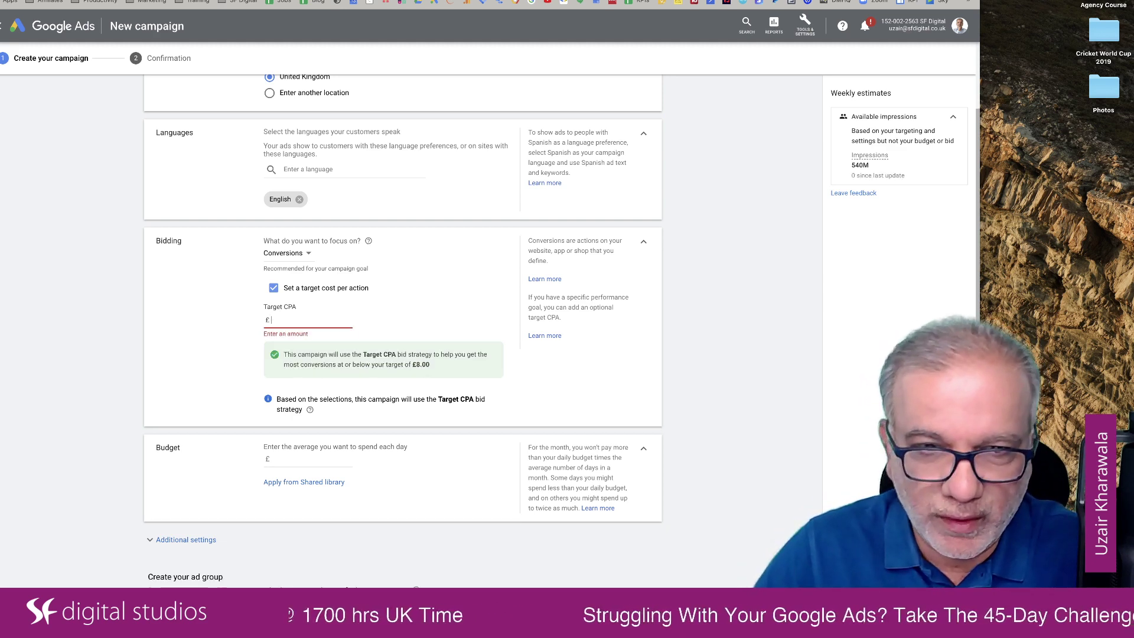
{"action": "type", "text": "0.0"}
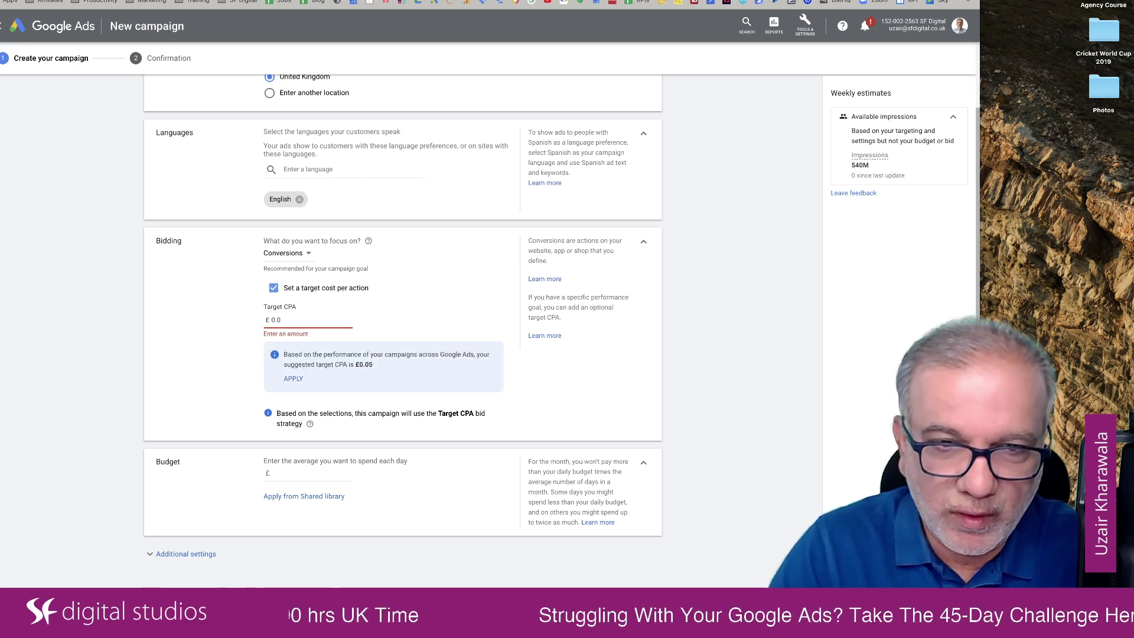
{"action": "type", "text": "8"}
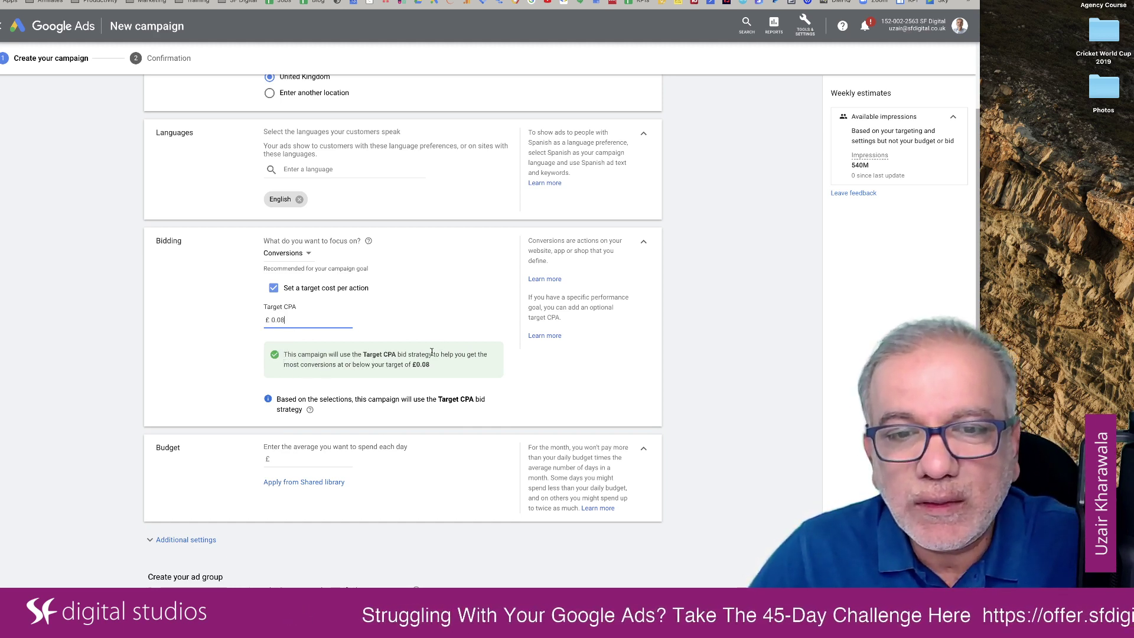
- Set the average daily budget to £1 and expand the campaign's additional settings
{"action": "scroll", "coordinate": [385, 366], "scroll_direction": "down", "scroll_amount": 3}
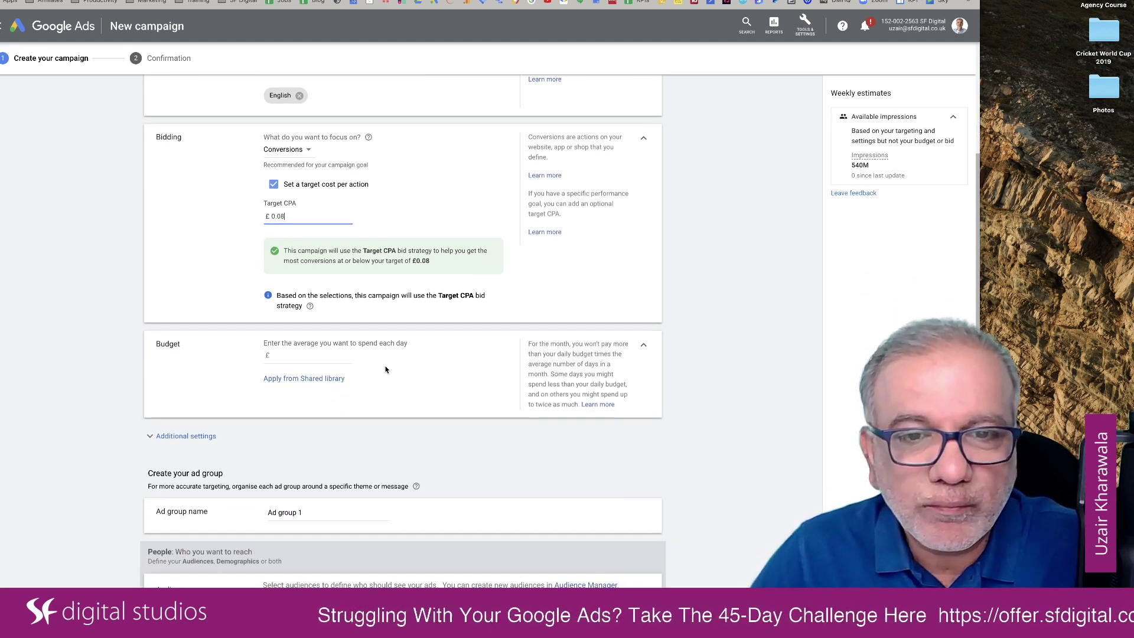
{"action": "scroll", "coordinate": [378, 360], "scroll_direction": "down", "scroll_amount": 2}
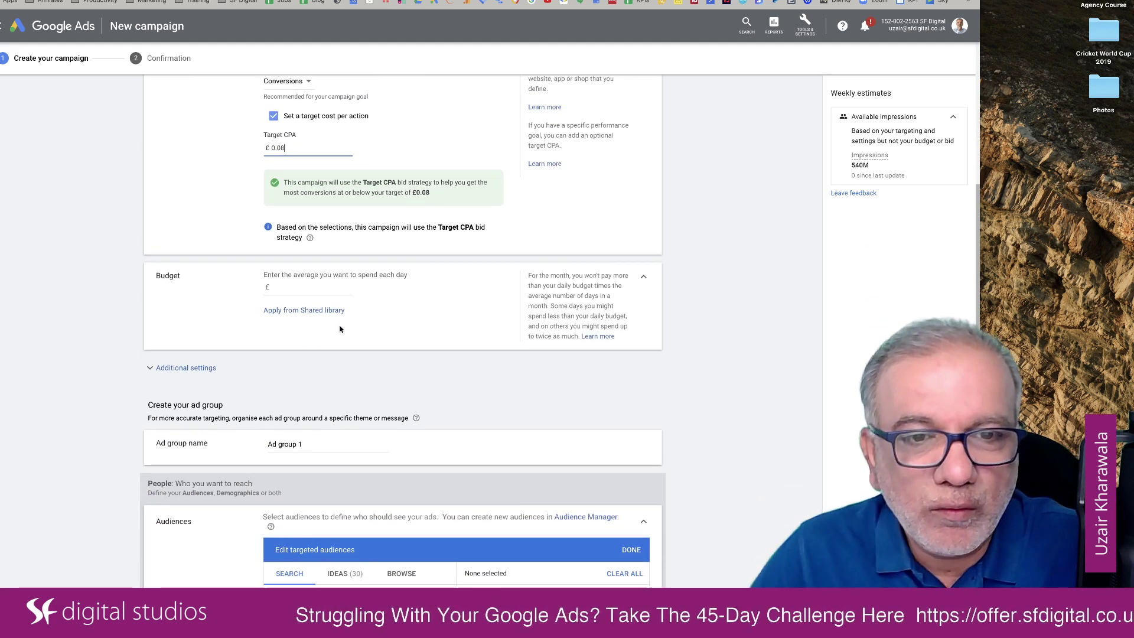
{"action": "left_click", "coordinate": [298, 294]}
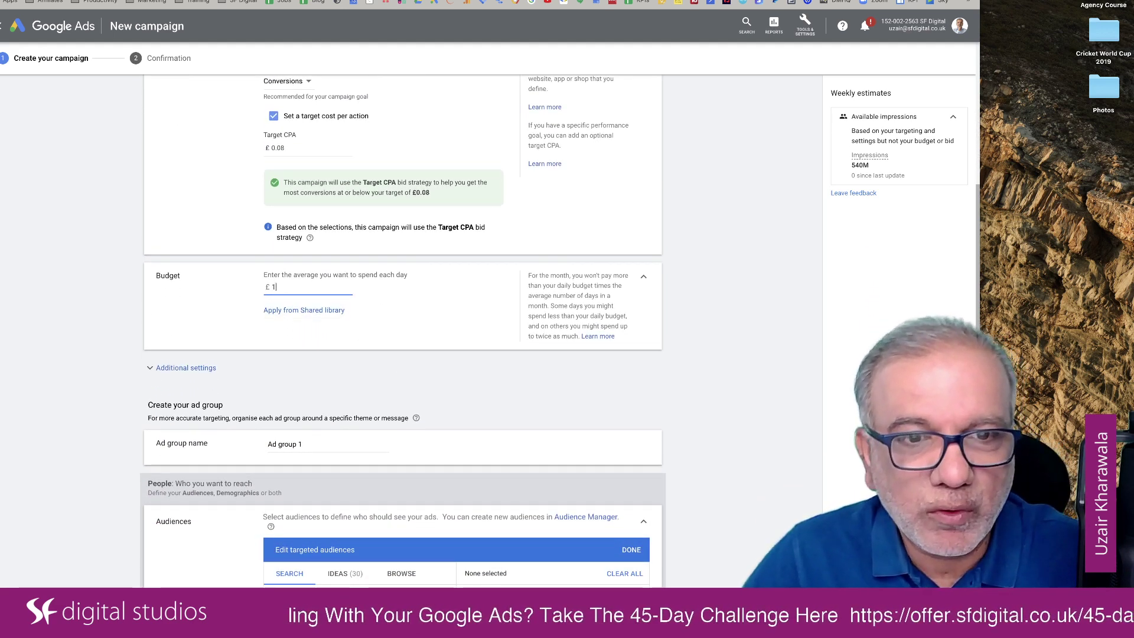
{"action": "scroll", "coordinate": [208, 312], "scroll_direction": "down", "scroll_amount": 2}
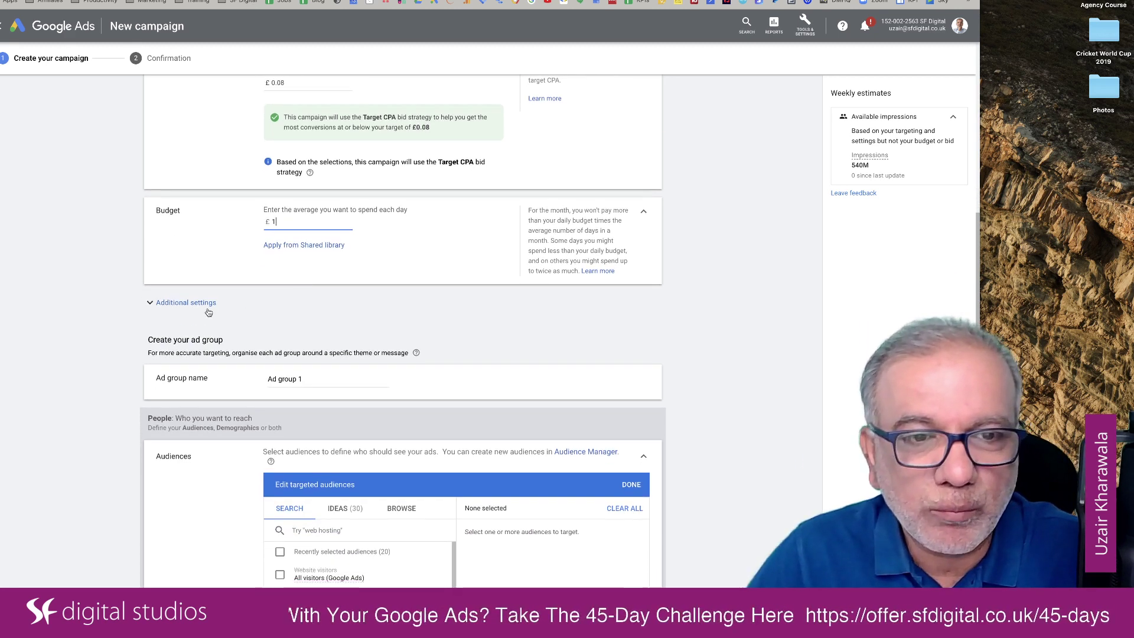
{"action": "type", "text": "1"}
{"action": "left_click", "coordinate": [190, 303]}
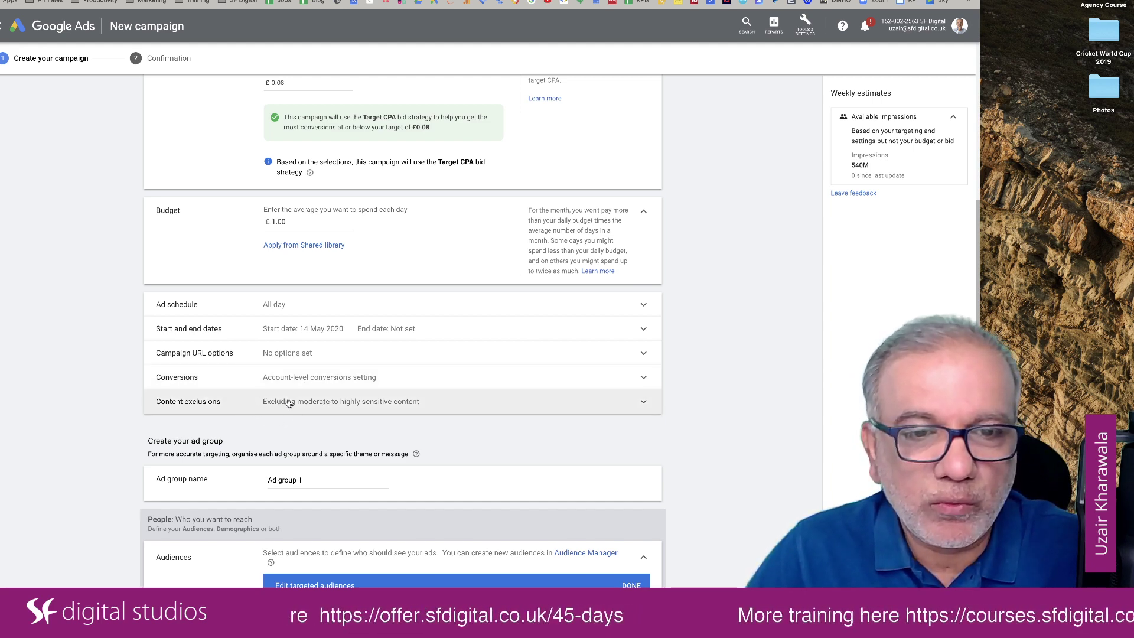
- Expand the campaign's content exclusions to read the sensitive-content note, and collapse the section again
{"action": "left_click", "coordinate": [234, 410]}
{"action": "scroll", "coordinate": [351, 407], "scroll_direction": "down", "scroll_amount": 2}
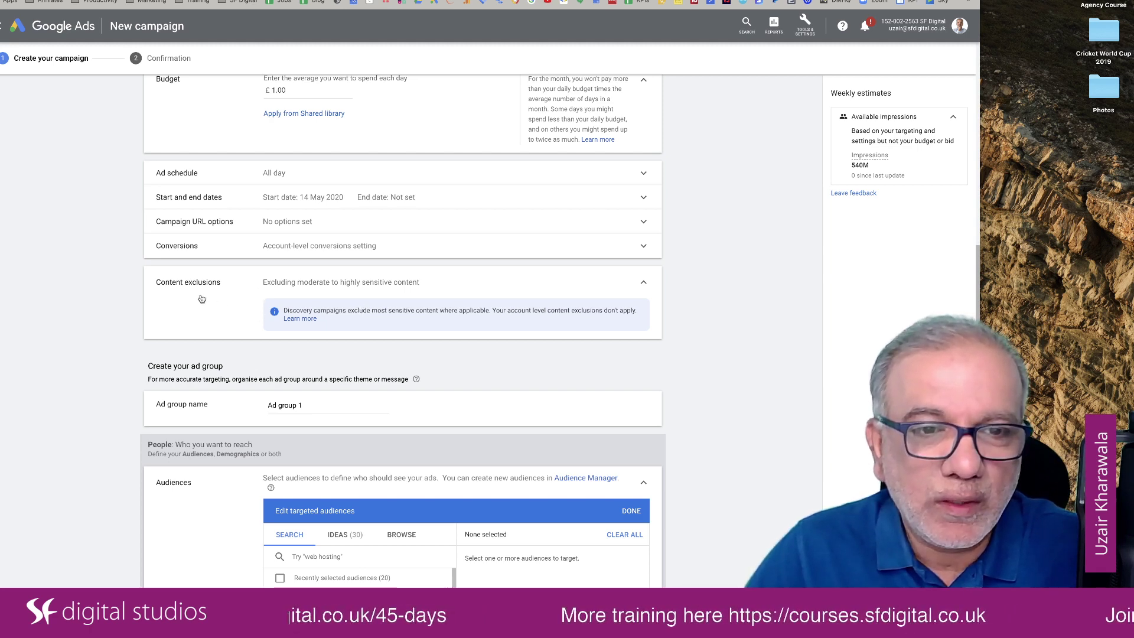
{"action": "left_click", "coordinate": [643, 284]}
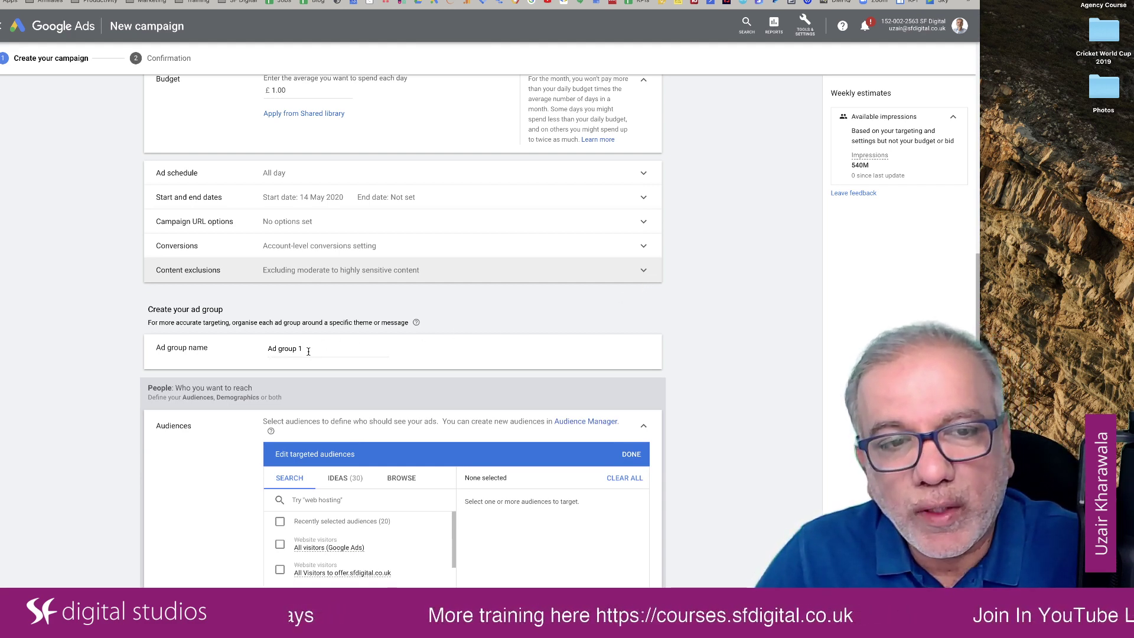
- Browse the in-market audiences under actively researching or planning and target Business Services > Advertising & Marketing Services for the ad group
{"action": "left_click_drag", "start_coordinate": [309, 350], "coordinate": [257, 352]}
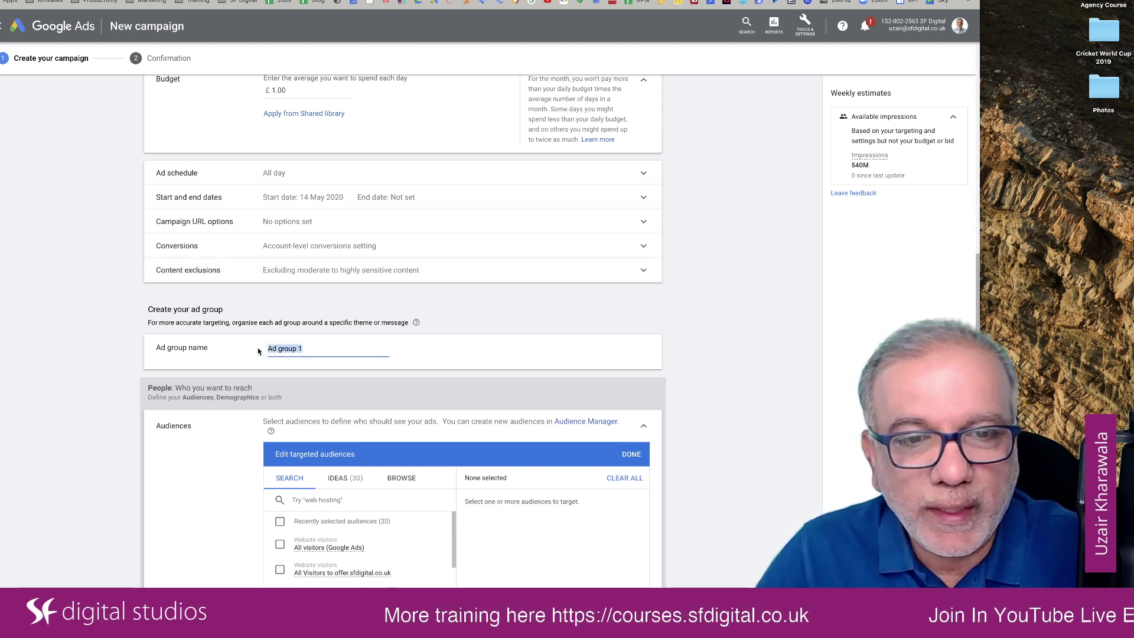
{"action": "scroll", "coordinate": [258, 351], "scroll_direction": "down", "scroll_amount": 3}
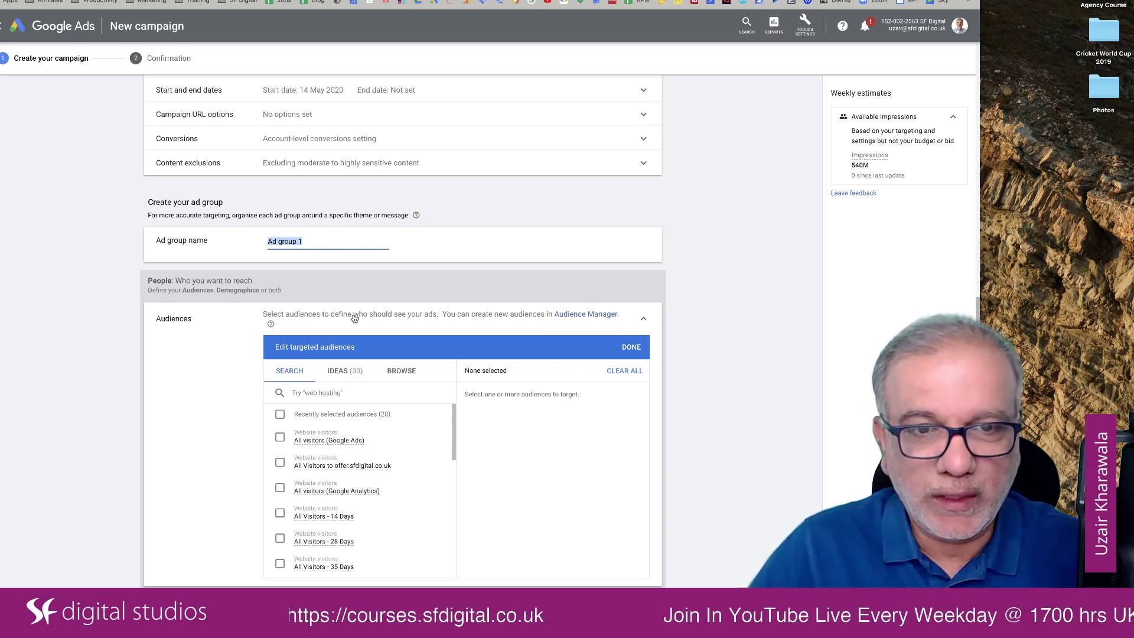
{"action": "left_click", "coordinate": [412, 375]}
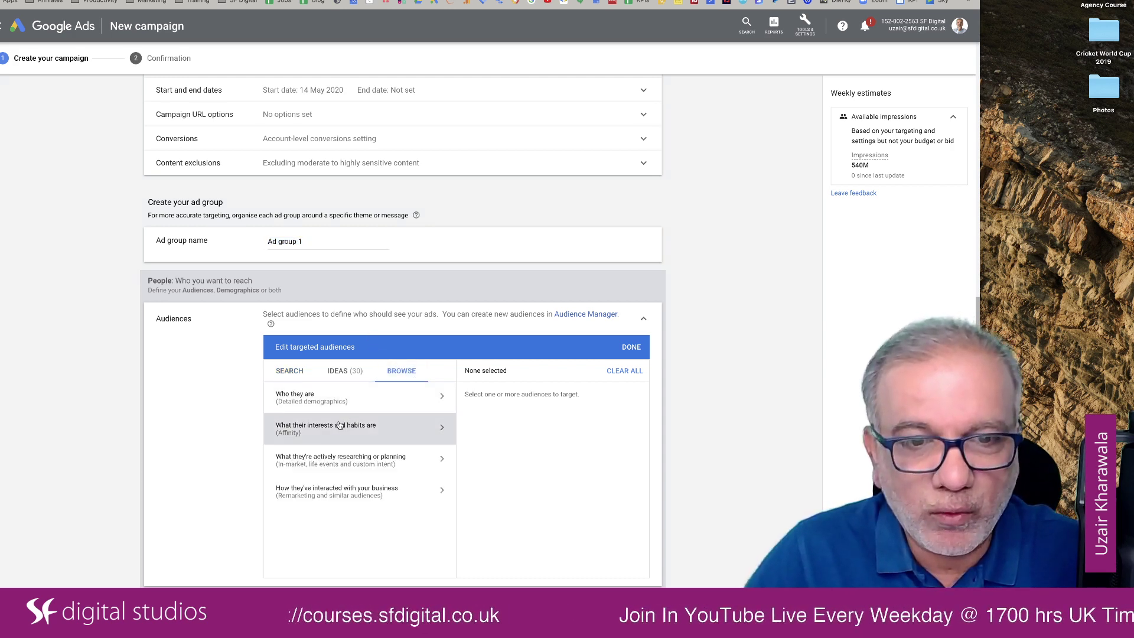
{"action": "left_click", "coordinate": [286, 436]}
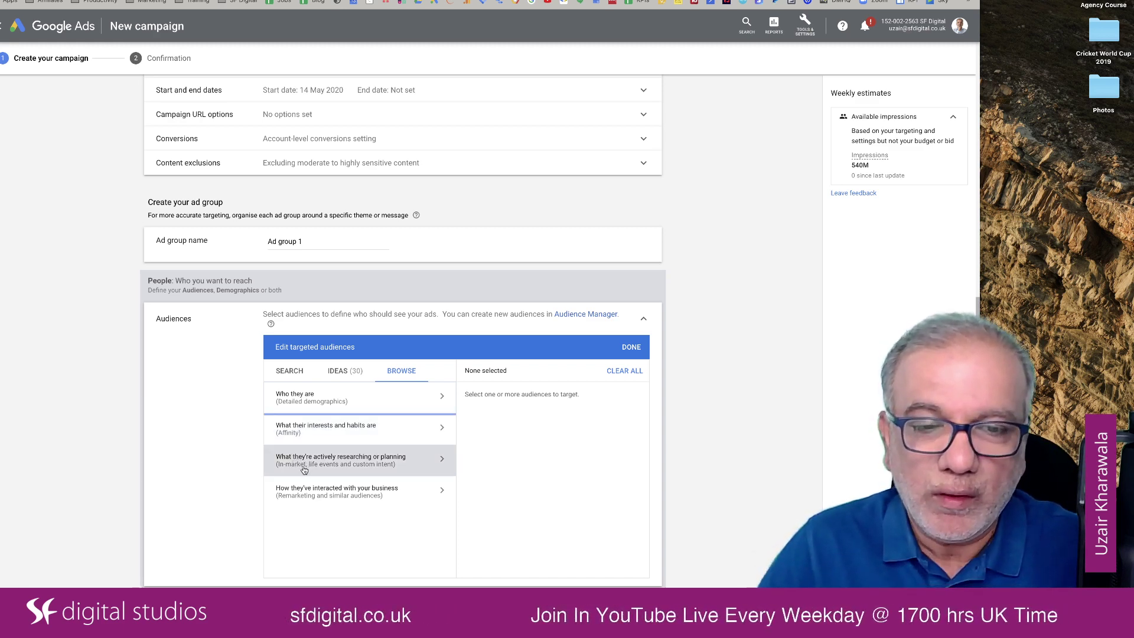
{"action": "left_click", "coordinate": [324, 464]}
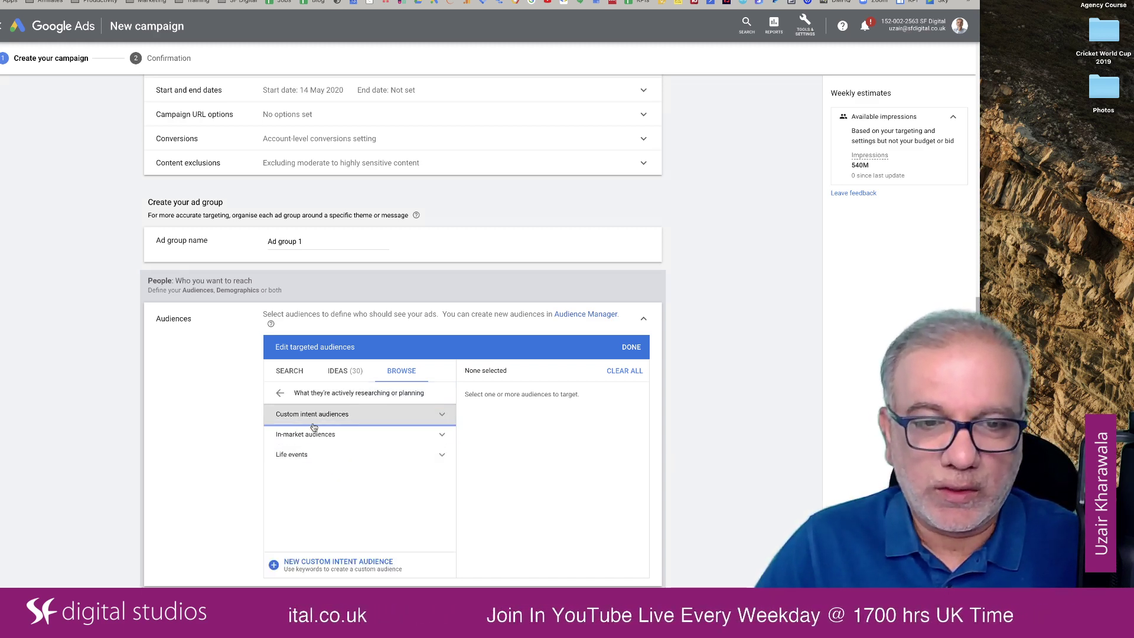
{"action": "left_click", "coordinate": [326, 436]}
{"action": "scroll", "coordinate": [316, 434], "scroll_direction": "down", "scroll_amount": 3}
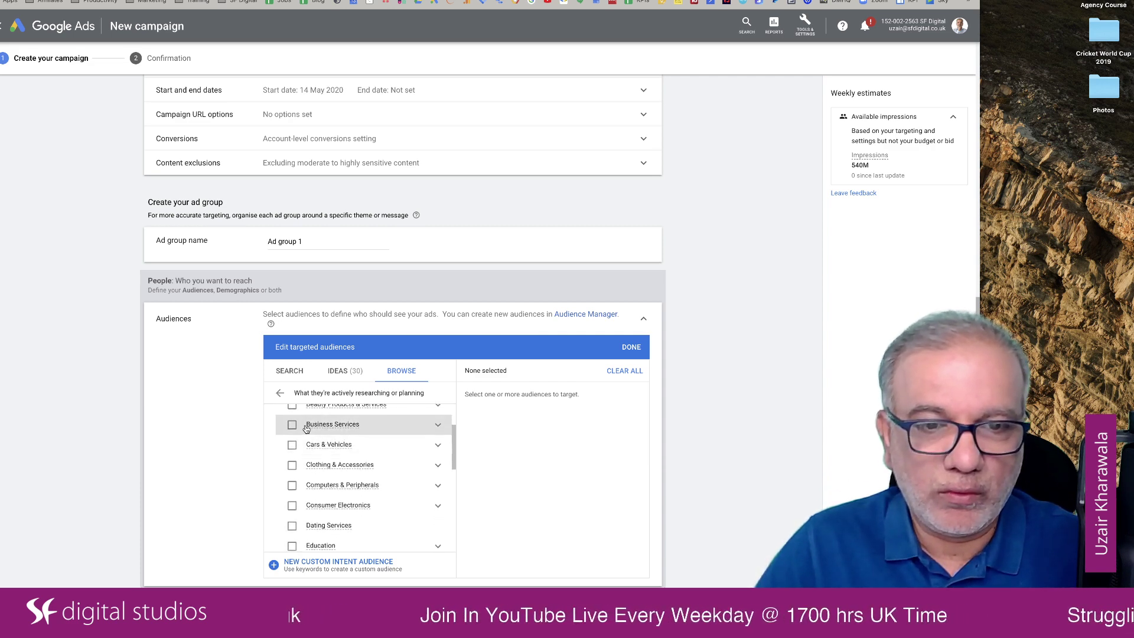
{"action": "left_click", "coordinate": [437, 424]}
{"action": "left_click", "coordinate": [316, 448]}
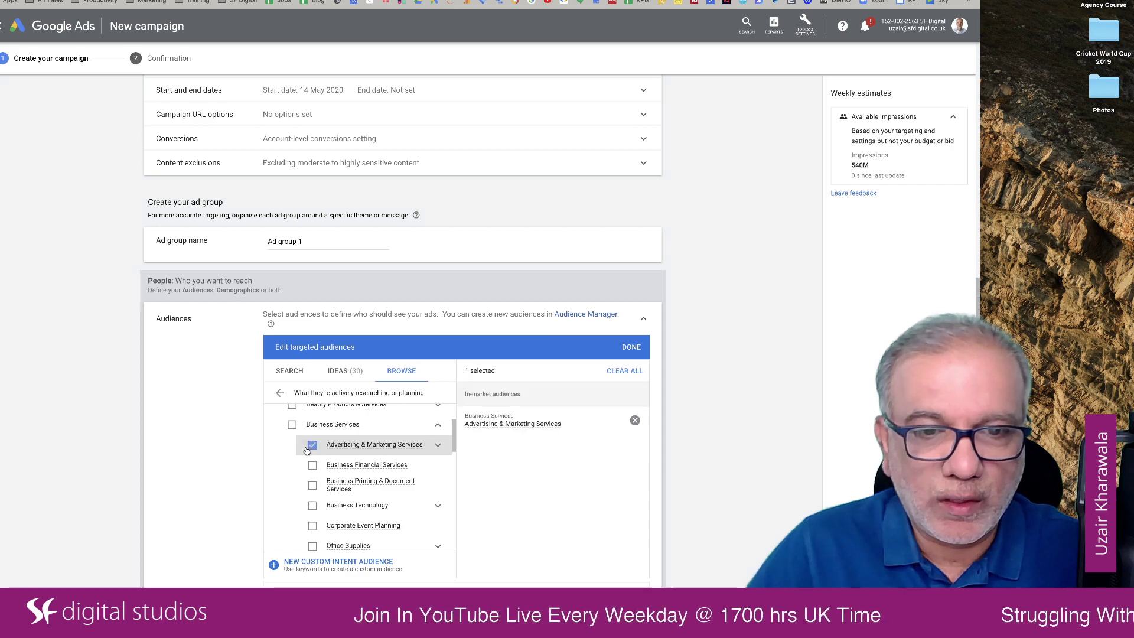
- Rename the ad group as Advertising & Marketing Services
{"action": "triple_click", "coordinate": [292, 242]}
{"action": "type", "text": "A"}
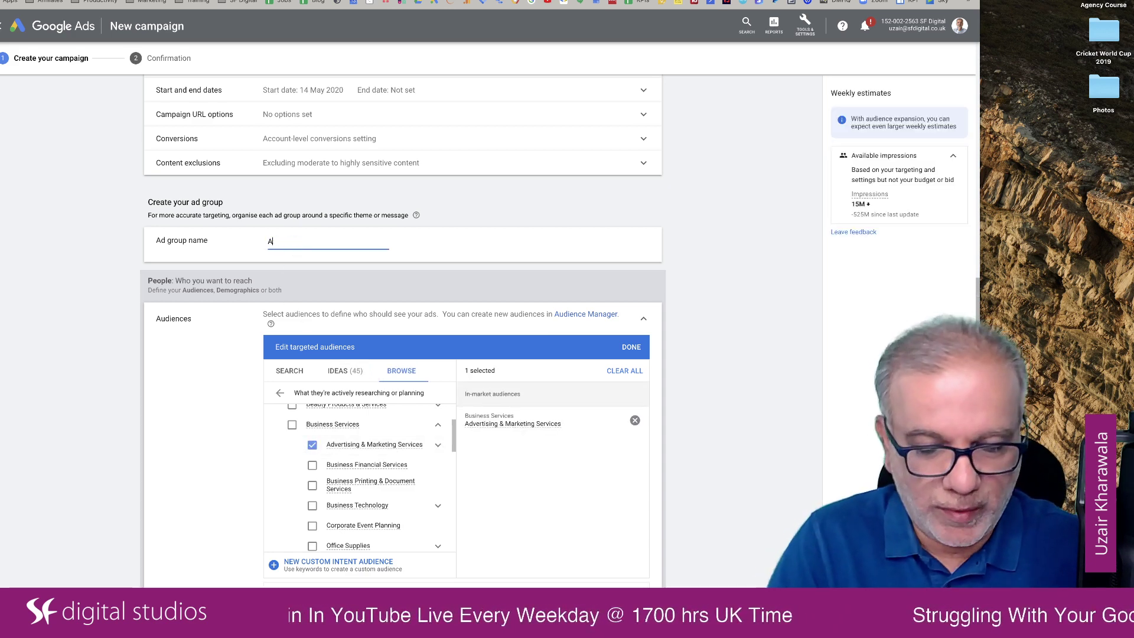
{"action": "type", "text": "dvertising"}
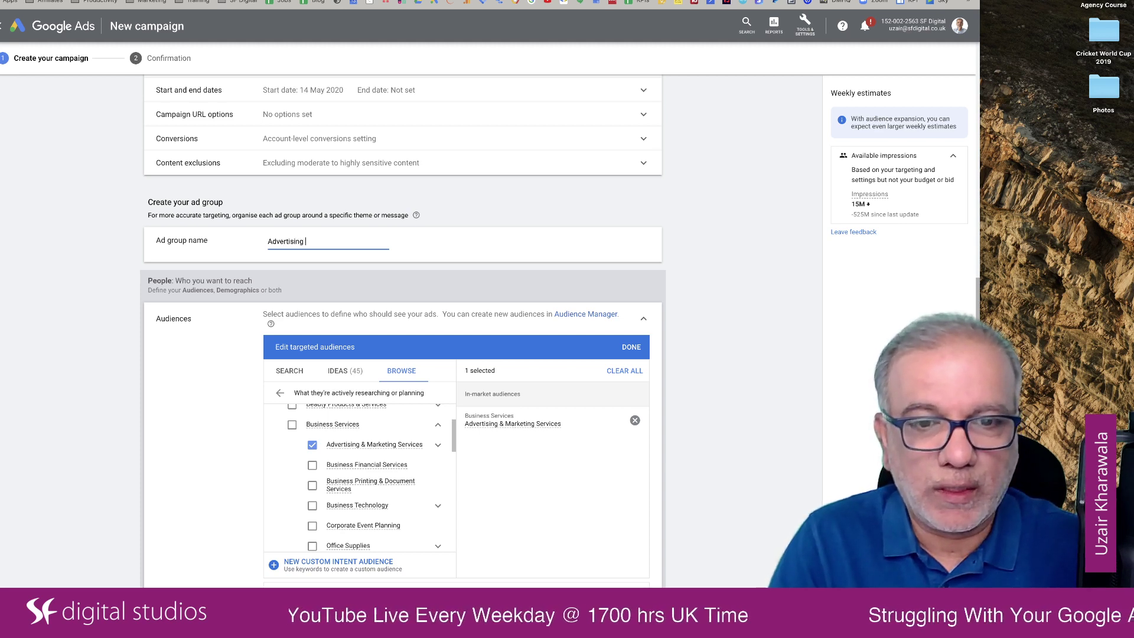
{"action": "type", "text": " & Marketing Services"}
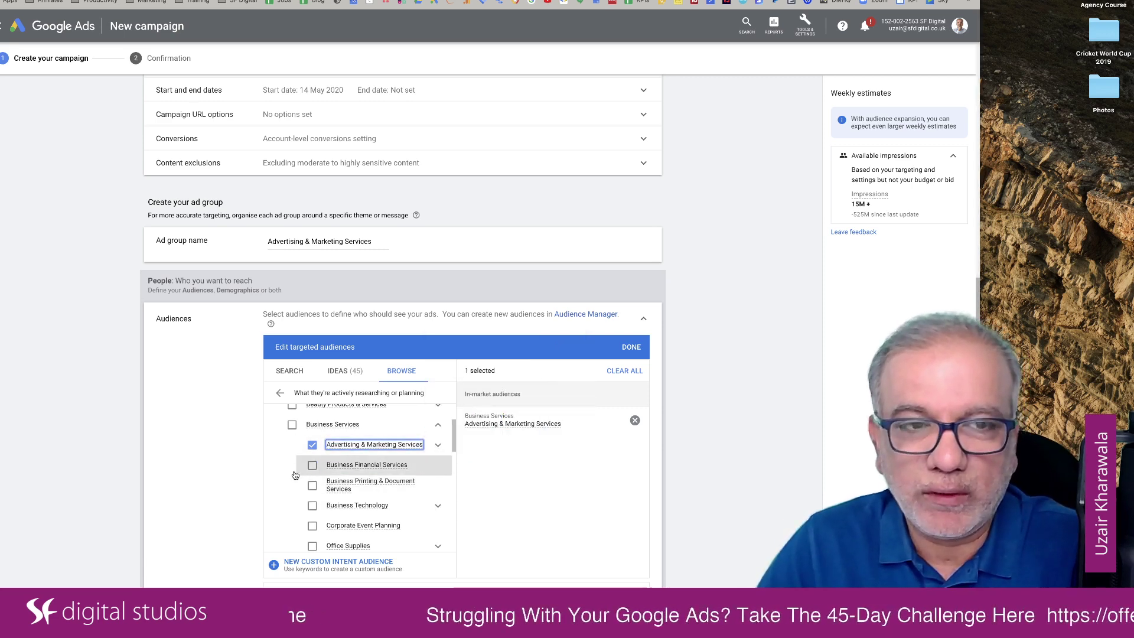
- Review the audience expansion setting and expand the ad group's demographics to examine the gender, age, parental status and income options
{"action": "scroll", "coordinate": [207, 448], "scroll_direction": "down", "scroll_amount": 3}
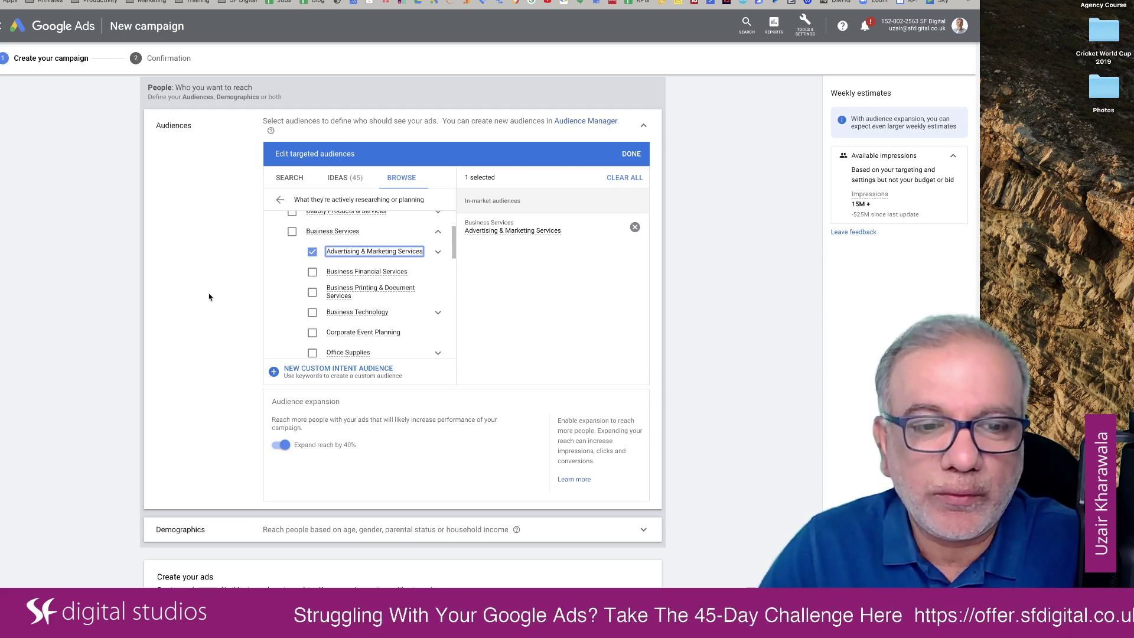
{"action": "scroll", "coordinate": [209, 297], "scroll_direction": "down", "scroll_amount": 1}
{"action": "scroll", "coordinate": [209, 296], "scroll_direction": "down", "scroll_amount": 2}
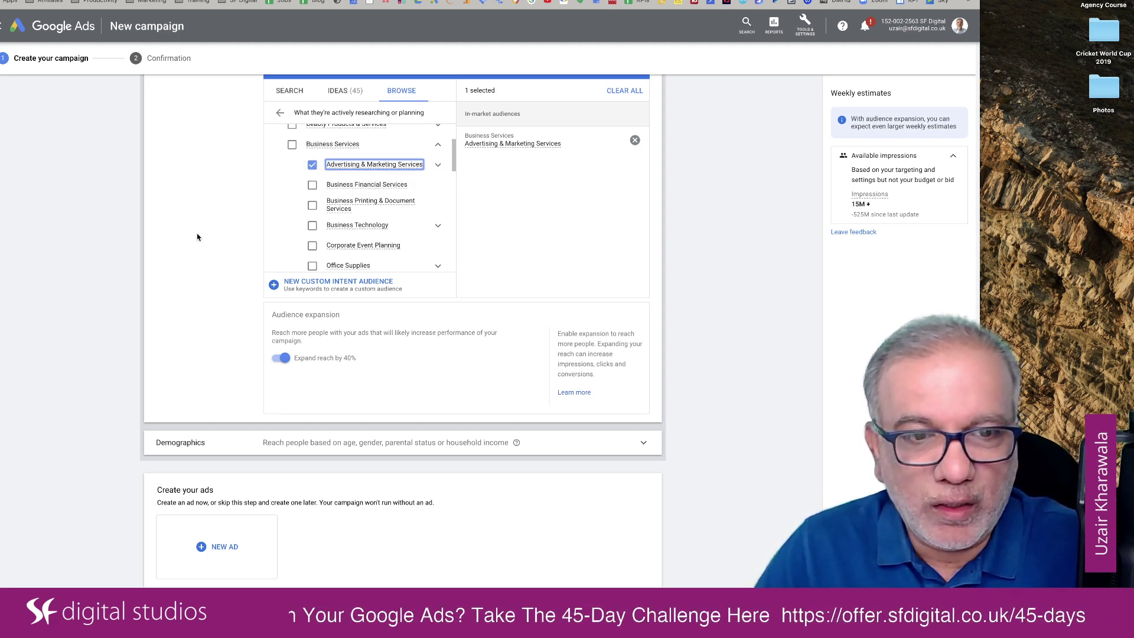
{"action": "scroll", "coordinate": [197, 237], "scroll_direction": "down", "scroll_amount": 1}
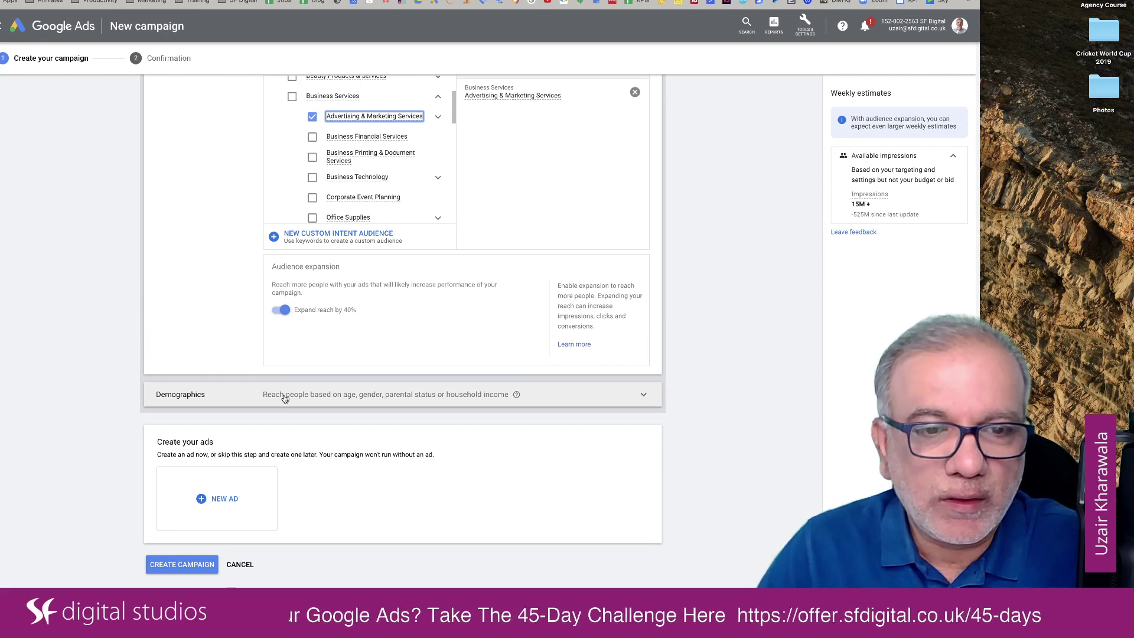
{"action": "left_click", "coordinate": [284, 399]}
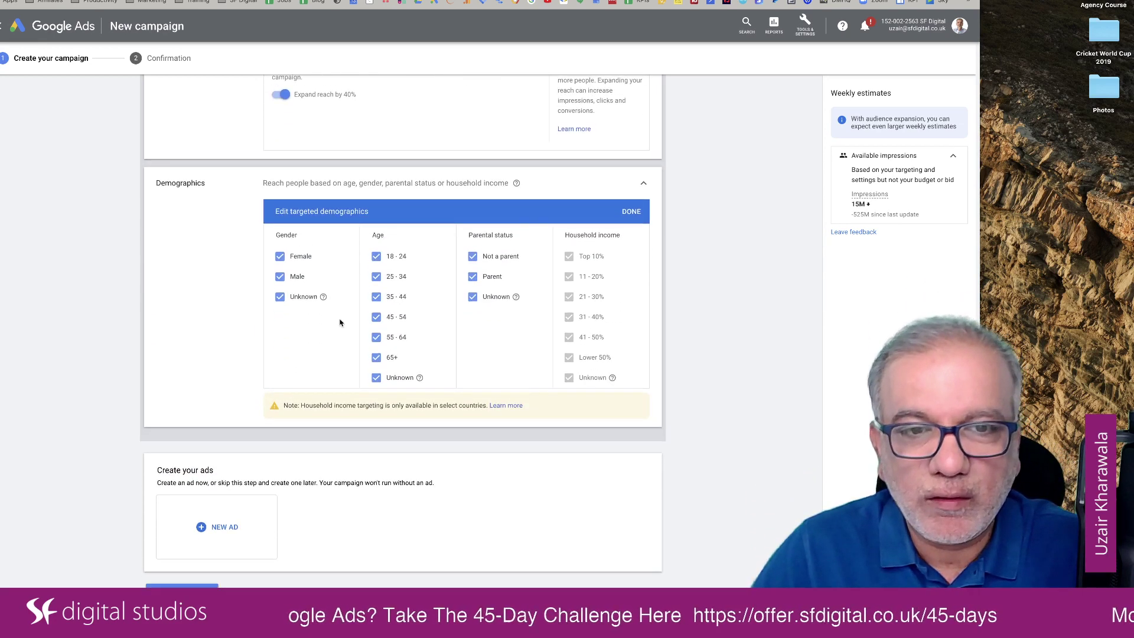
{"action": "scroll", "coordinate": [210, 311], "scroll_direction": "down", "scroll_amount": 1}
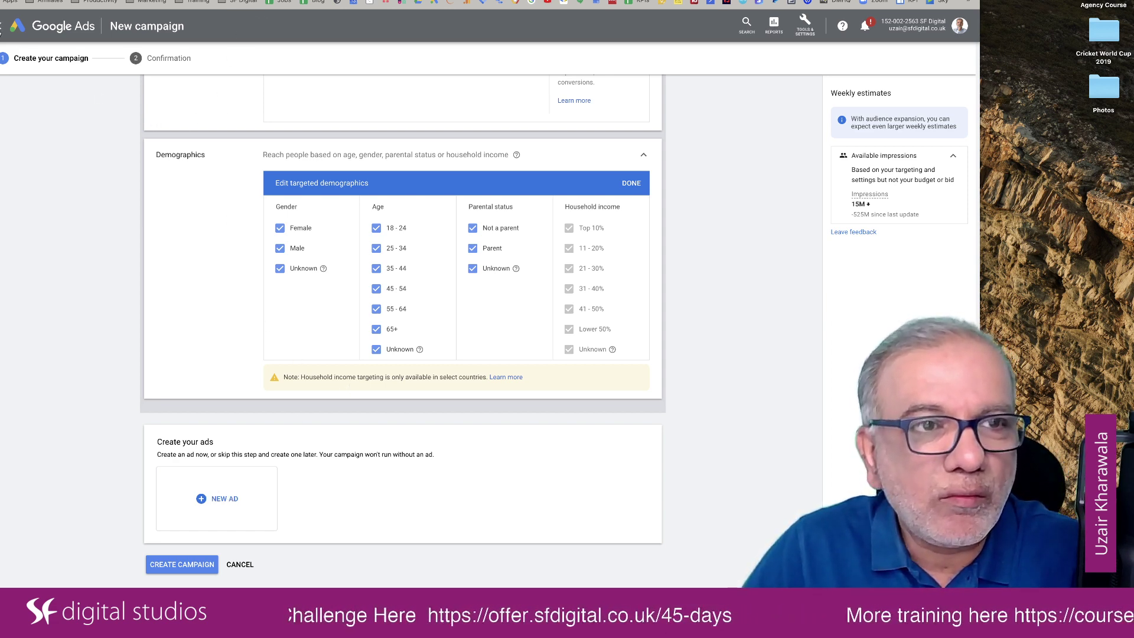
- Leave the new campaign without saving it and open the existing RMKT Discovery campaign with the £0.05 tCPA
{"action": "left_click", "coordinate": [0, 29]}
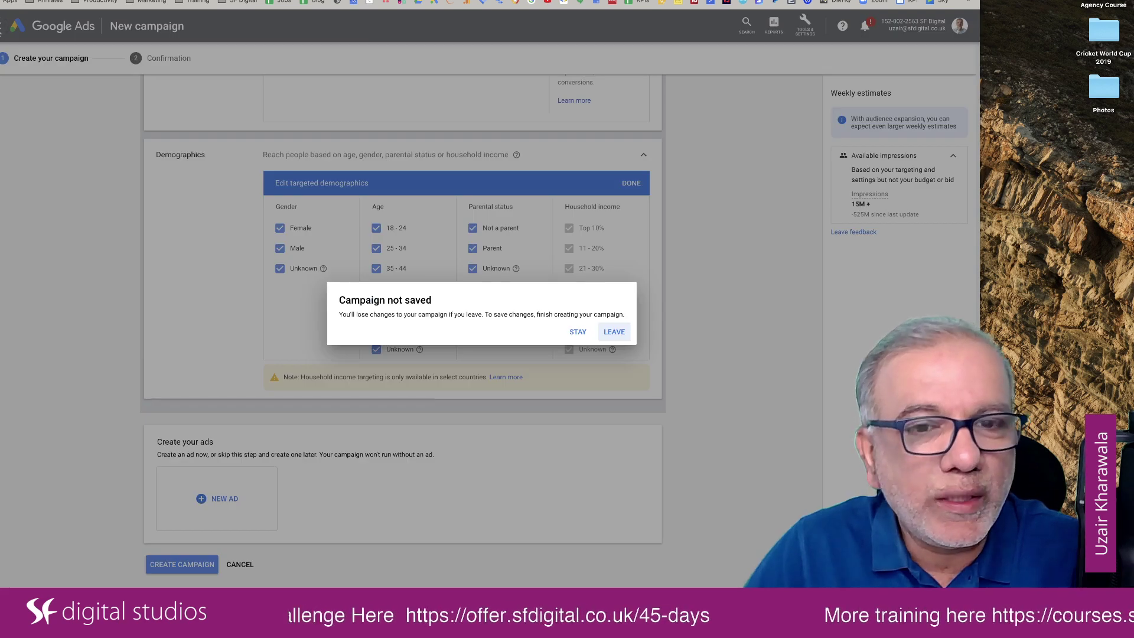
{"action": "left_click", "coordinate": [612, 333]}
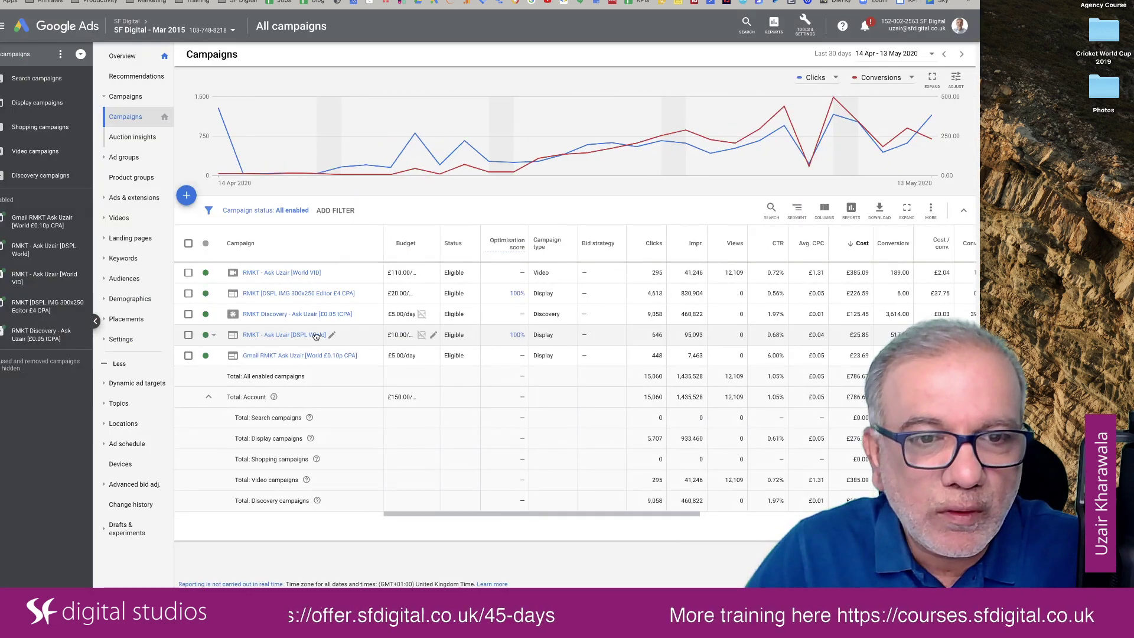
{"action": "left_click", "coordinate": [278, 315]}
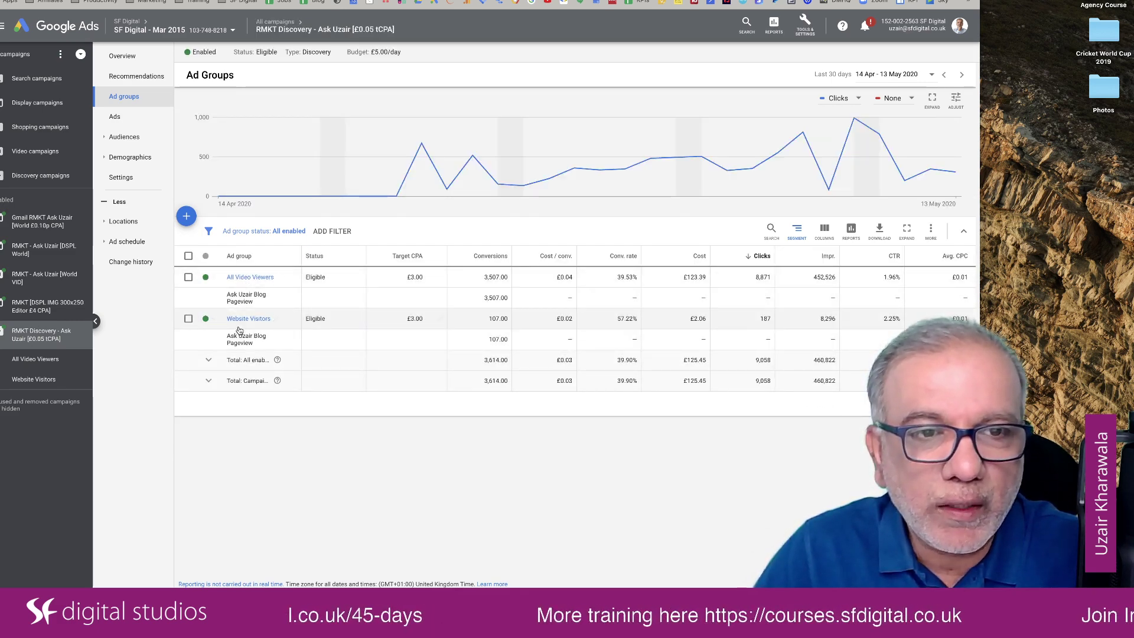
- Open the Discovery ad in the All Video Viewers ad group for editing and examine its final URL and assets section
{"action": "left_click", "coordinate": [239, 277]}
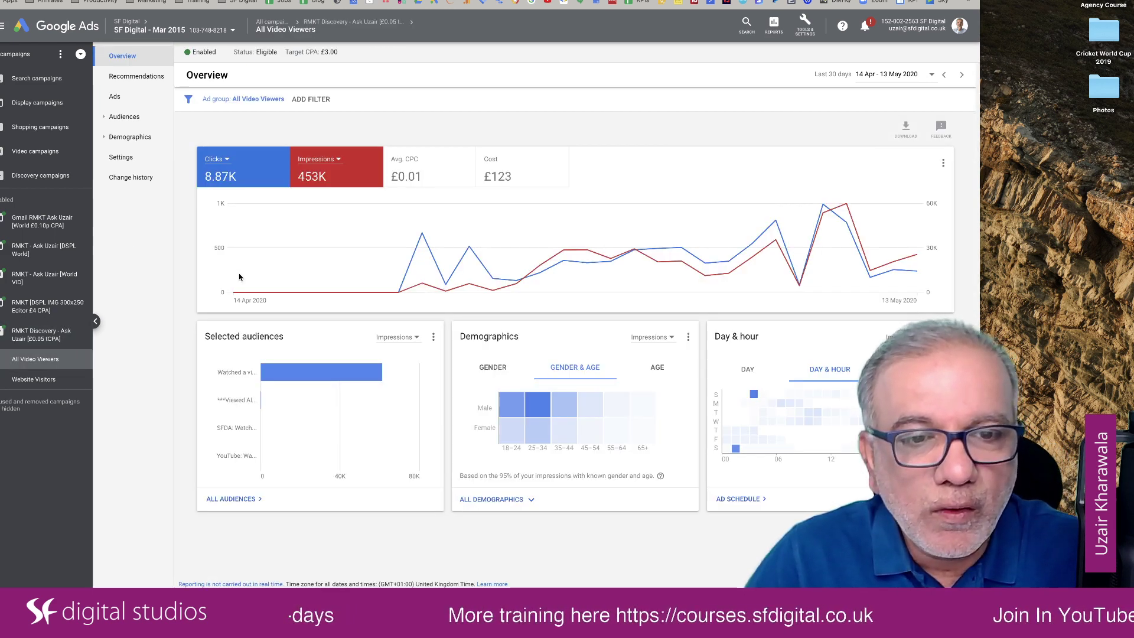
{"action": "left_click", "coordinate": [114, 98]}
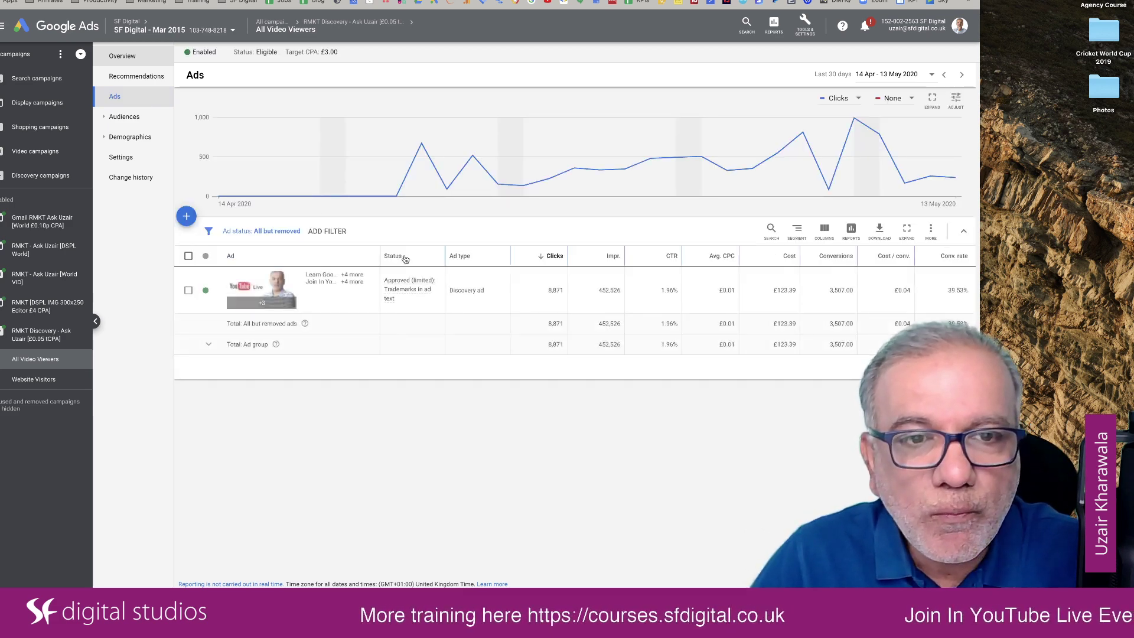
{"action": "left_click", "coordinate": [317, 284]}
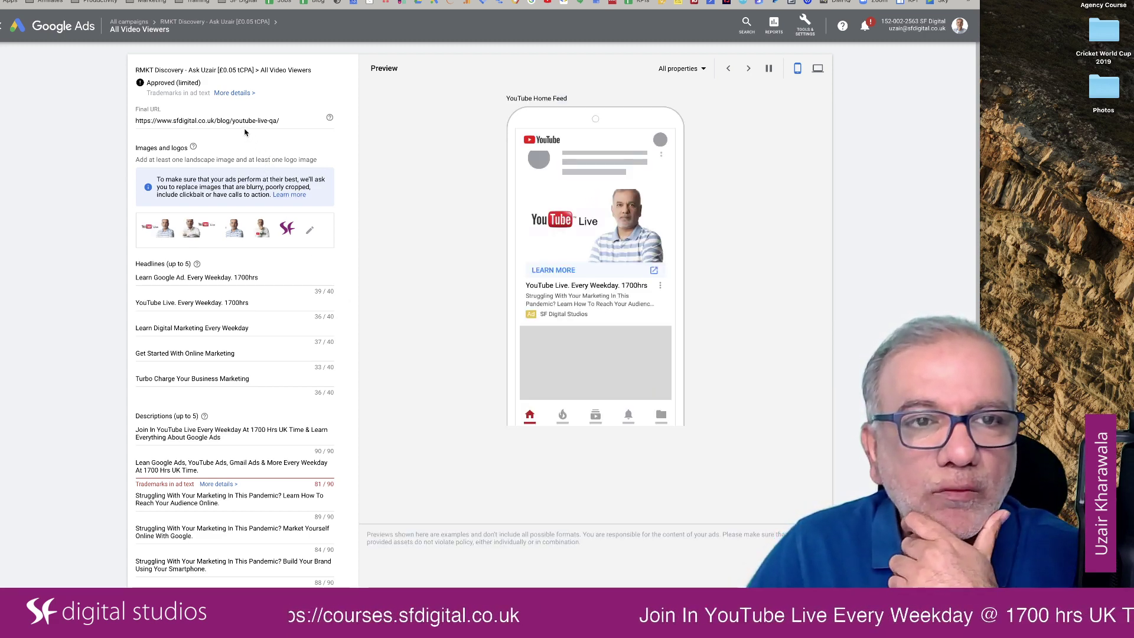
{"action": "left_click_drag", "start_coordinate": [280, 121], "coordinate": [138, 123]}
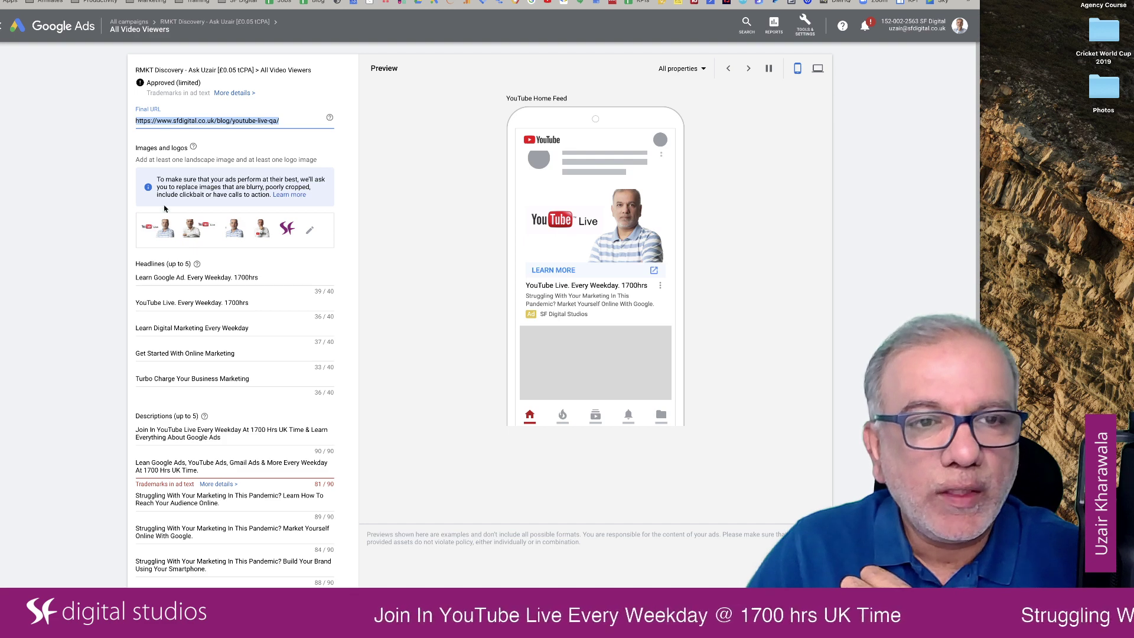
{"action": "left_click_drag", "start_coordinate": [145, 147], "coordinate": [186, 147]}
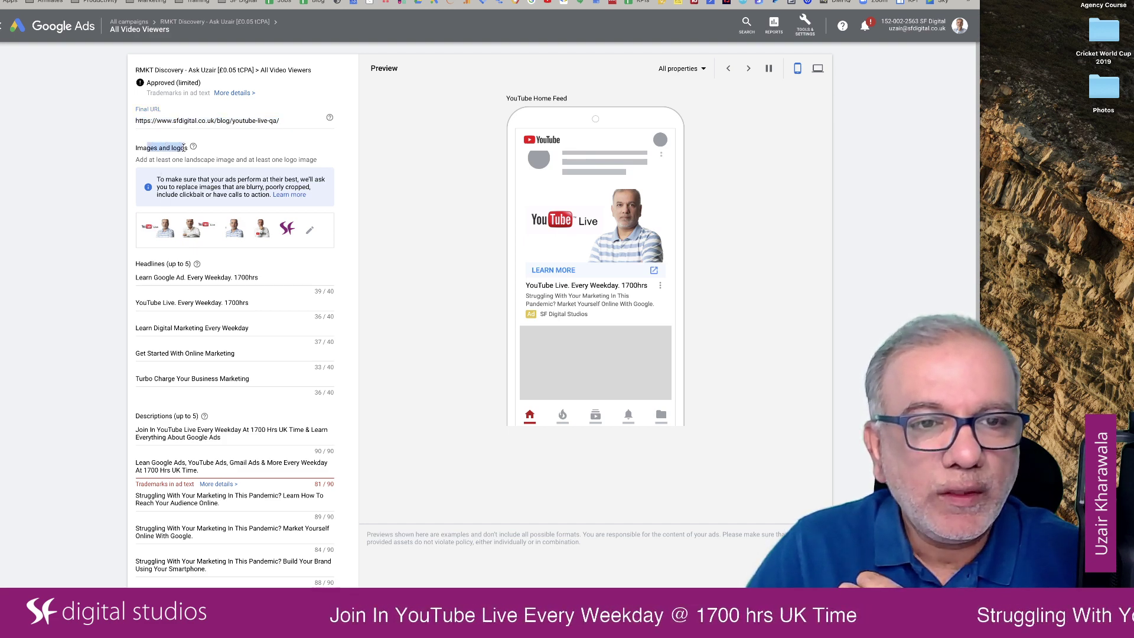
- Open the ad's image and logo selection, check the upload option and review the assets already selected for the ad
{"action": "left_click", "coordinate": [311, 228]}
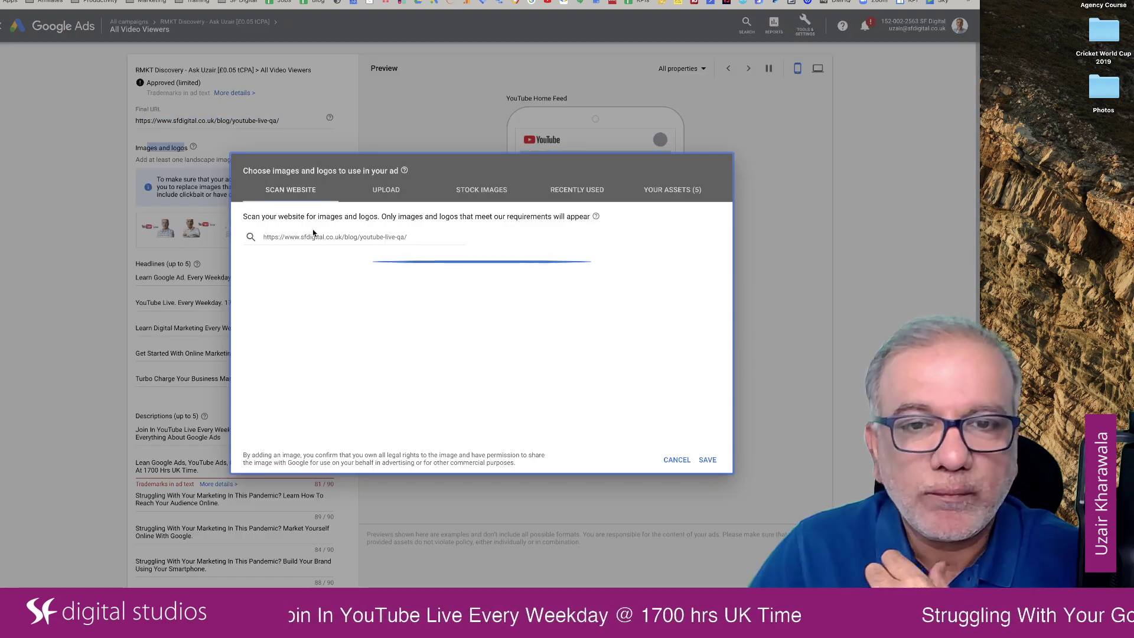
{"action": "left_click", "coordinate": [385, 190]}
{"action": "left_click", "coordinate": [669, 195]}
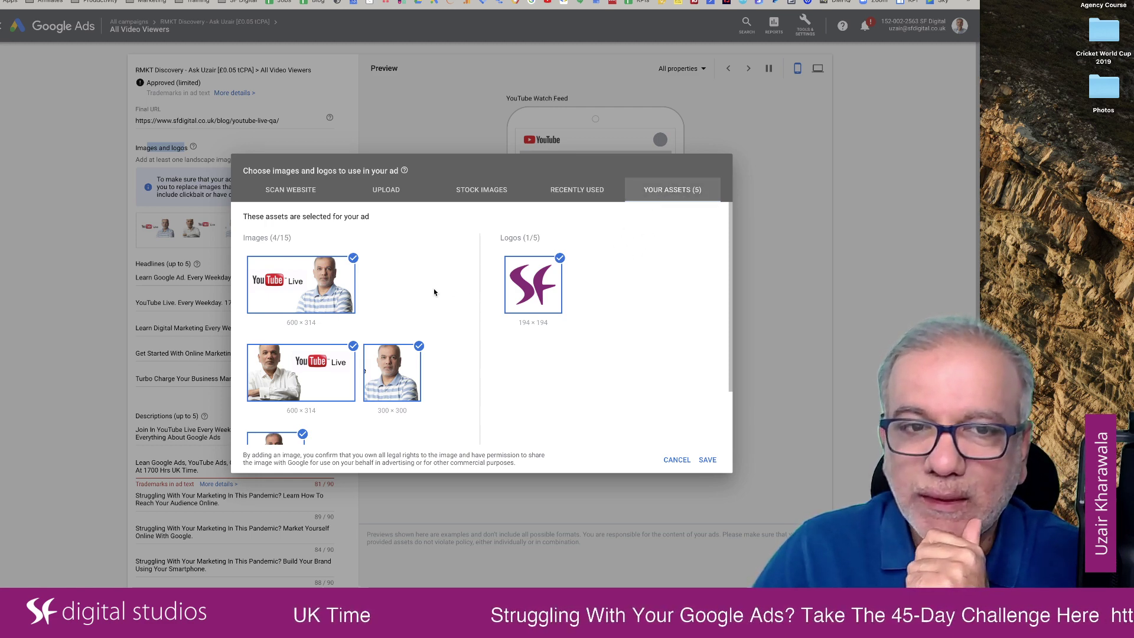
{"action": "scroll", "coordinate": [429, 293], "scroll_direction": "down", "scroll_amount": 1}
{"action": "scroll", "coordinate": [429, 293], "scroll_direction": "up", "scroll_amount": 1}
{"action": "mouse_move", "coordinate": [272, 293]}
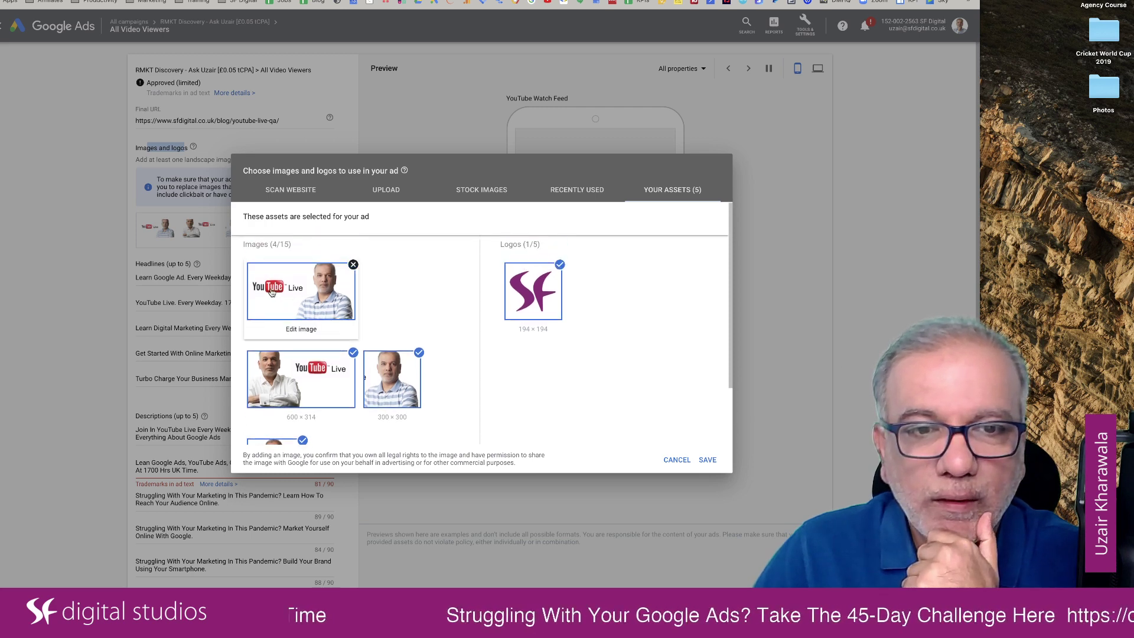
{"action": "scroll", "coordinate": [312, 301], "scroll_direction": "down", "scroll_amount": 1}
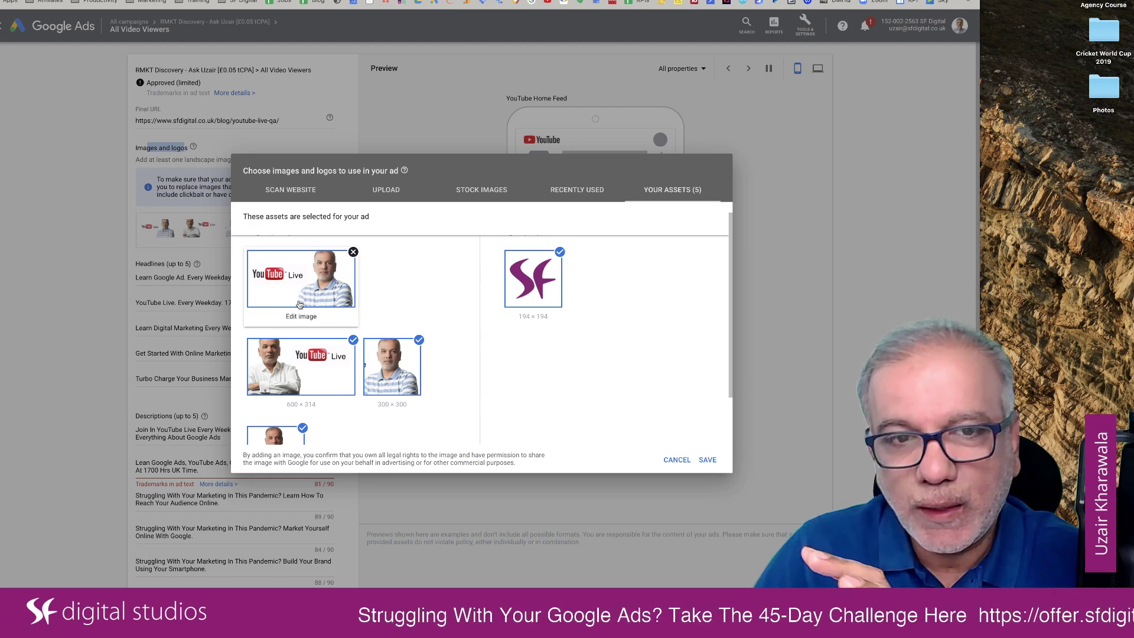
{"action": "mouse_move", "coordinate": [384, 378]}
{"action": "scroll", "coordinate": [387, 369], "scroll_direction": "down", "scroll_amount": 2}
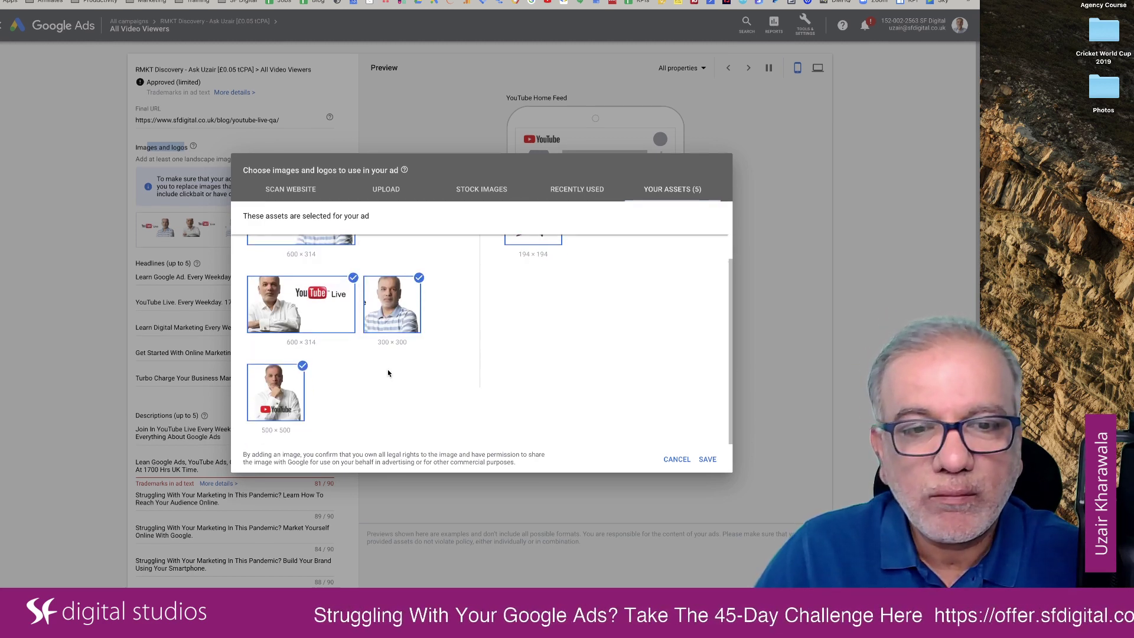
{"action": "mouse_move", "coordinate": [285, 389]}
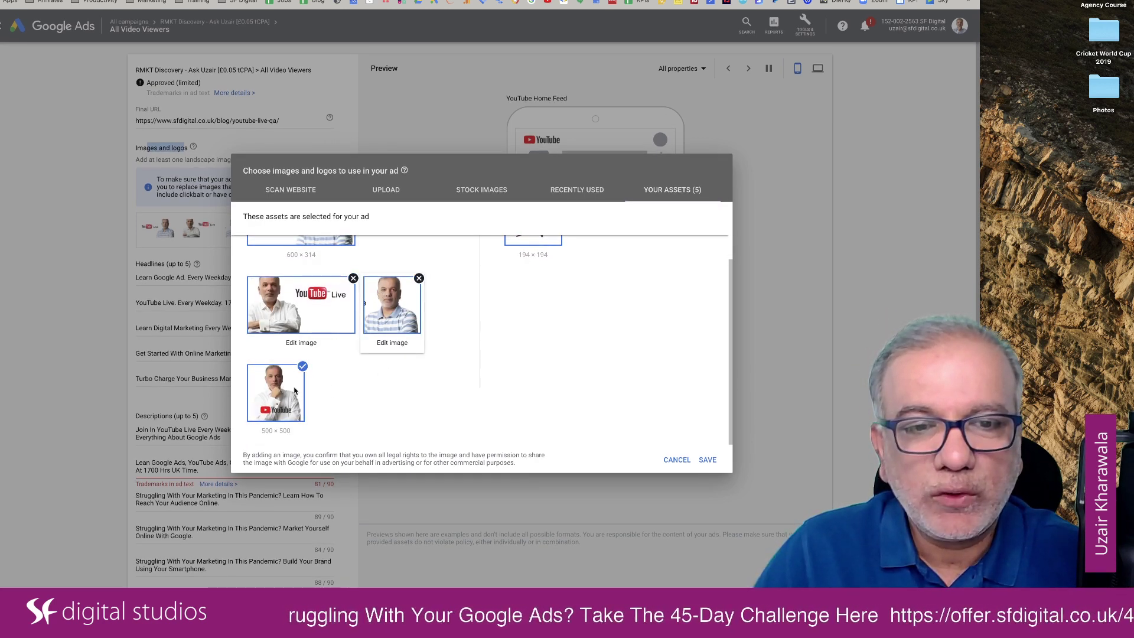
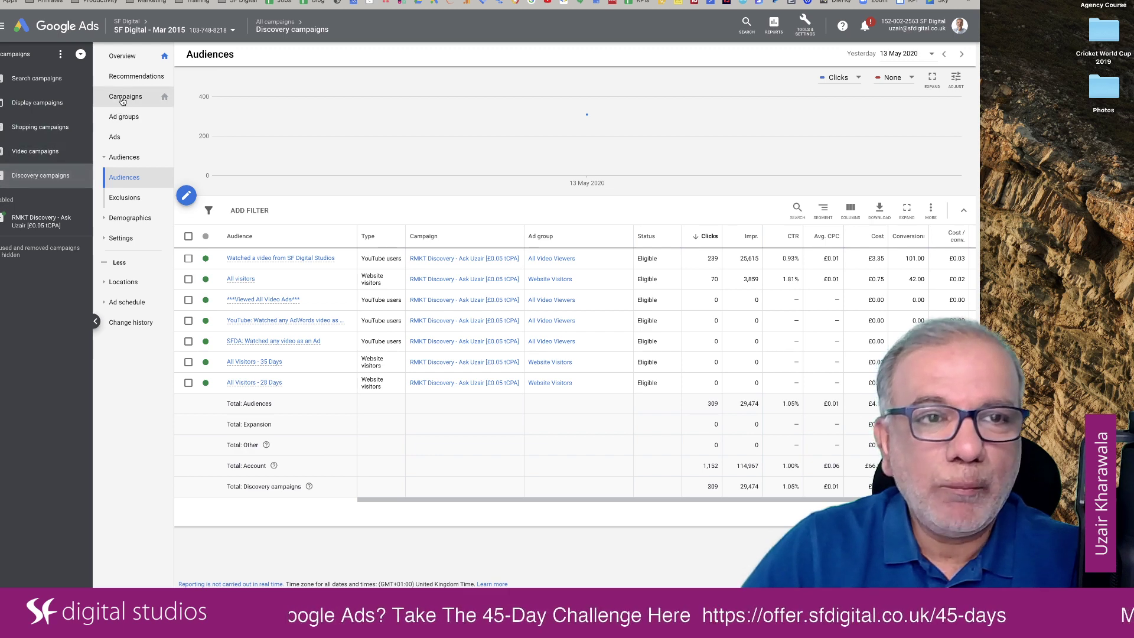
- List the Discovery campaigns and set the report's date range to Last 30 days
{"action": "left_click", "coordinate": [40, 171]}
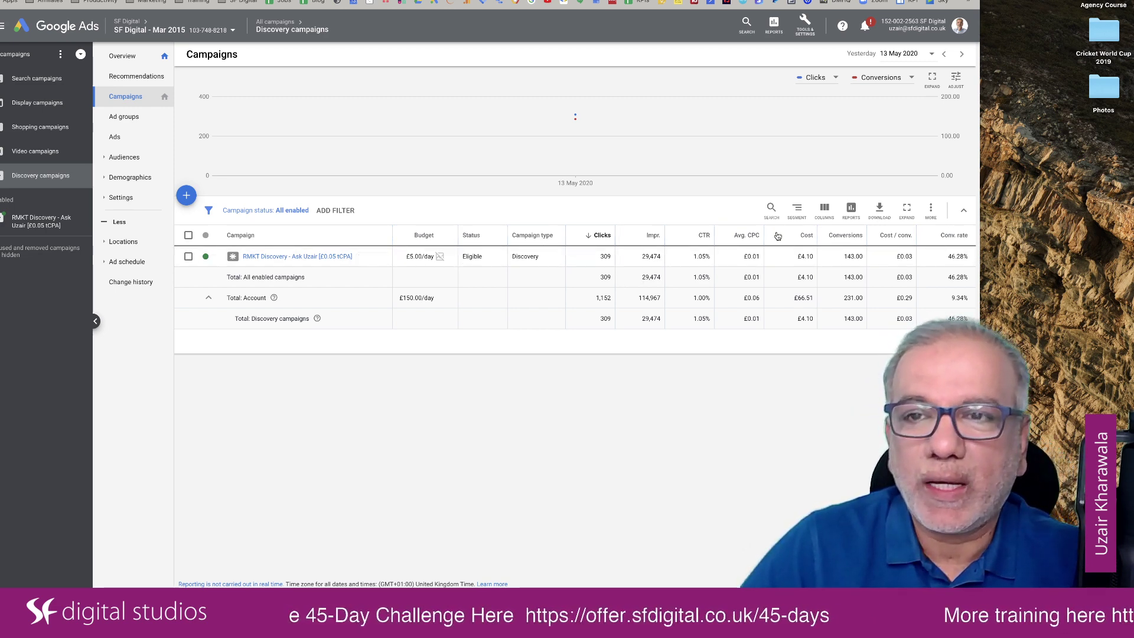
{"action": "left_click", "coordinate": [917, 55]}
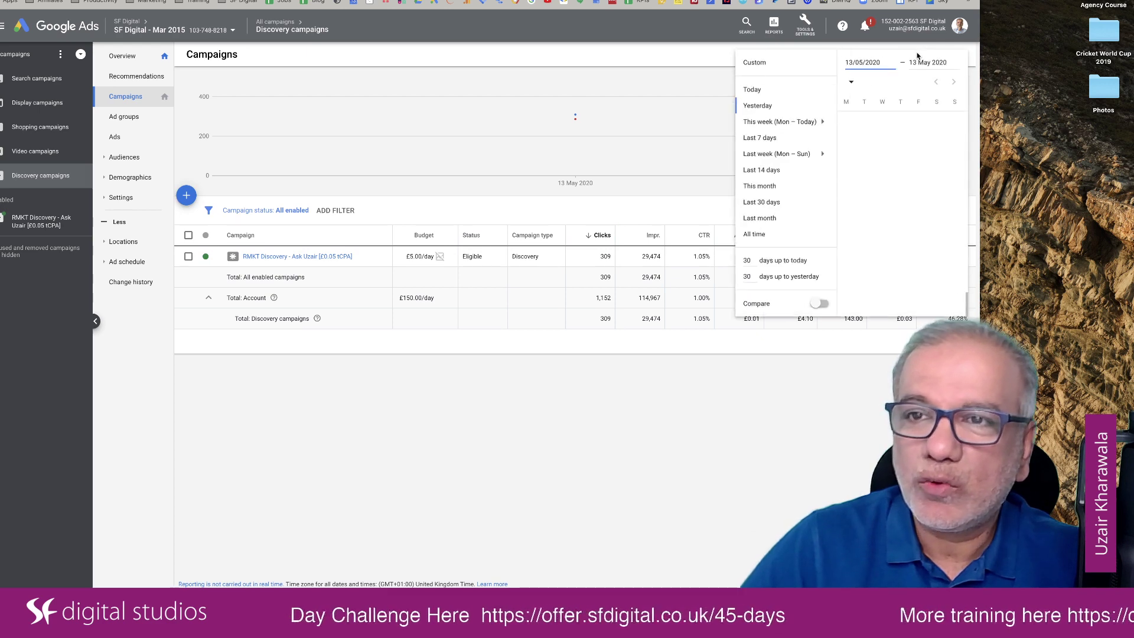
{"action": "left_click", "coordinate": [766, 203]}
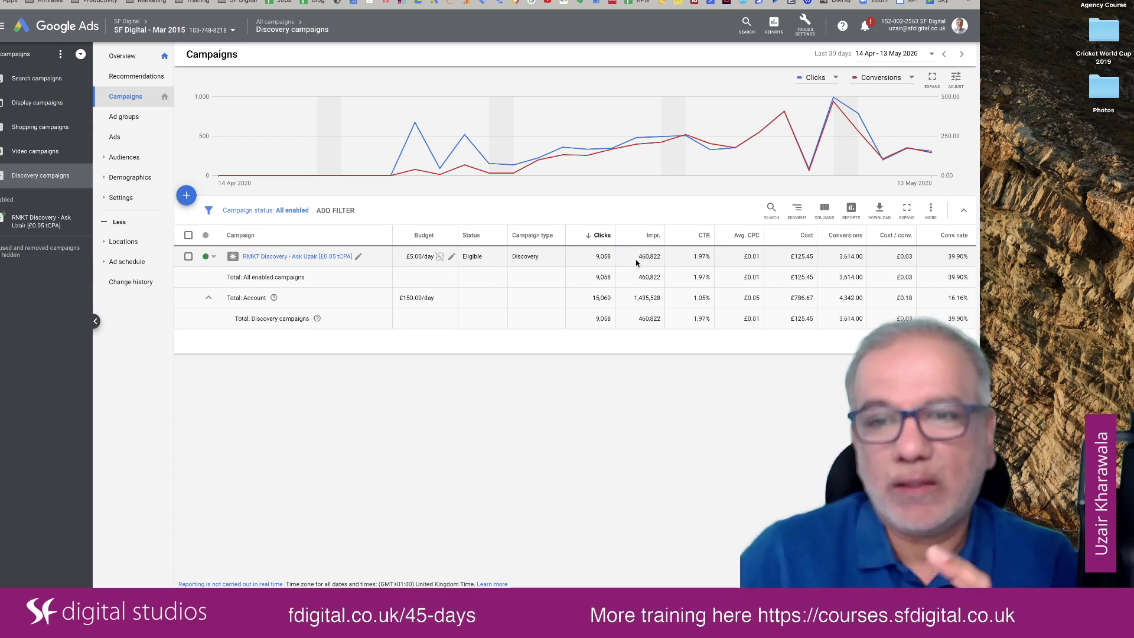
- Examine the RMKT Discovery campaign's impressions, average CPC, cost and clicks for the last 30 days, highlighting each figure
{"action": "left_click_drag", "start_coordinate": [638, 257], "coordinate": [661, 260]}
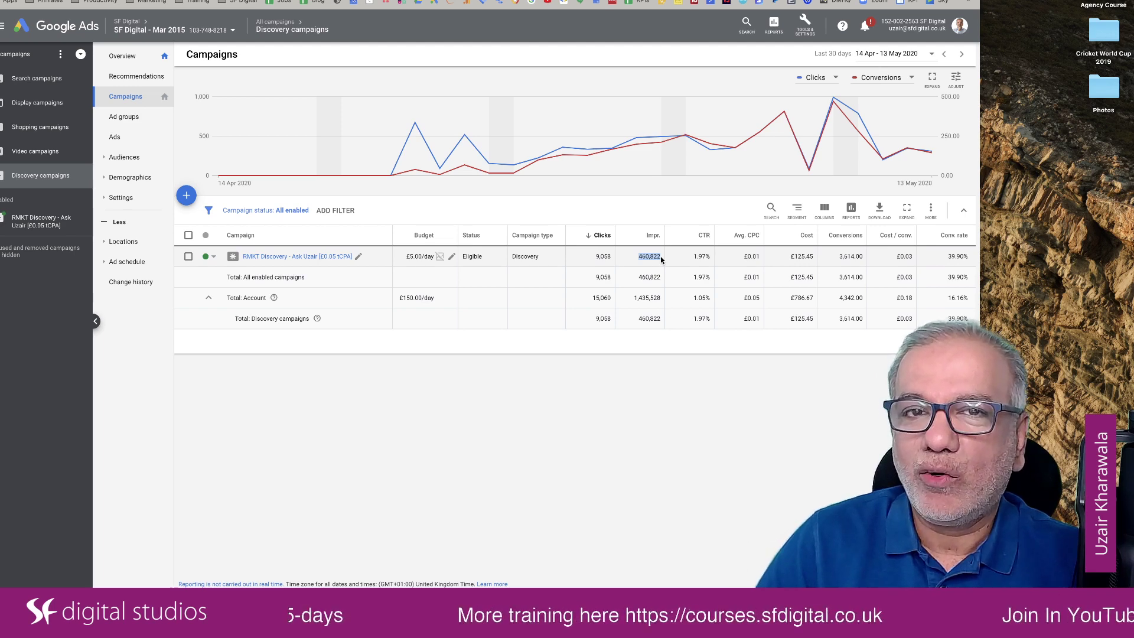
{"action": "left_click", "coordinate": [661, 259]}
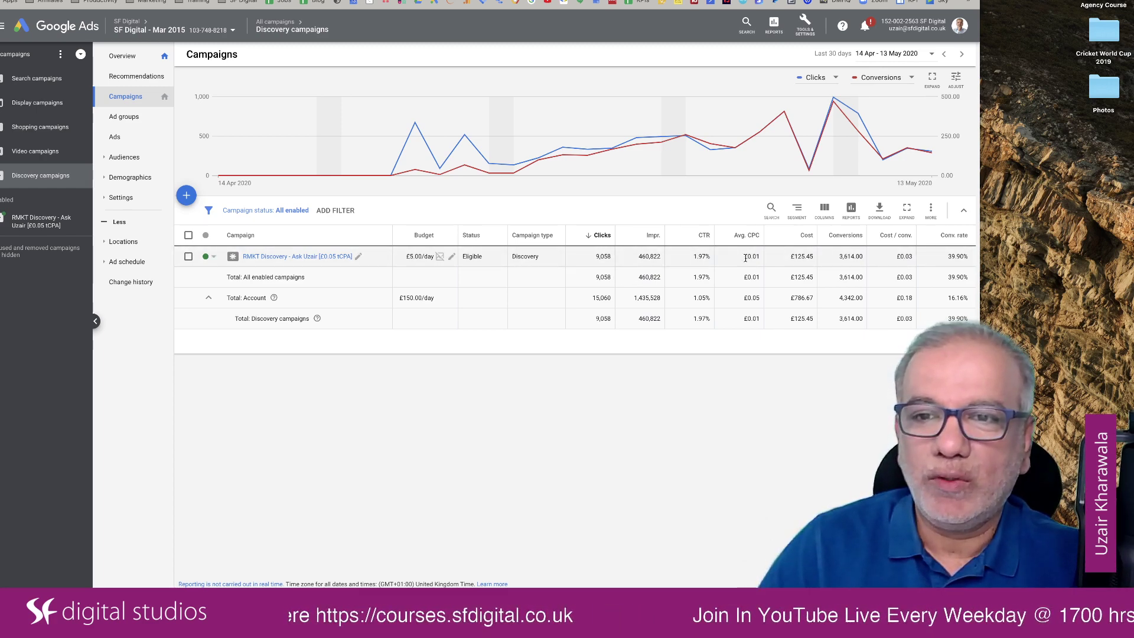
{"action": "left_click_drag", "start_coordinate": [745, 258], "coordinate": [762, 262]}
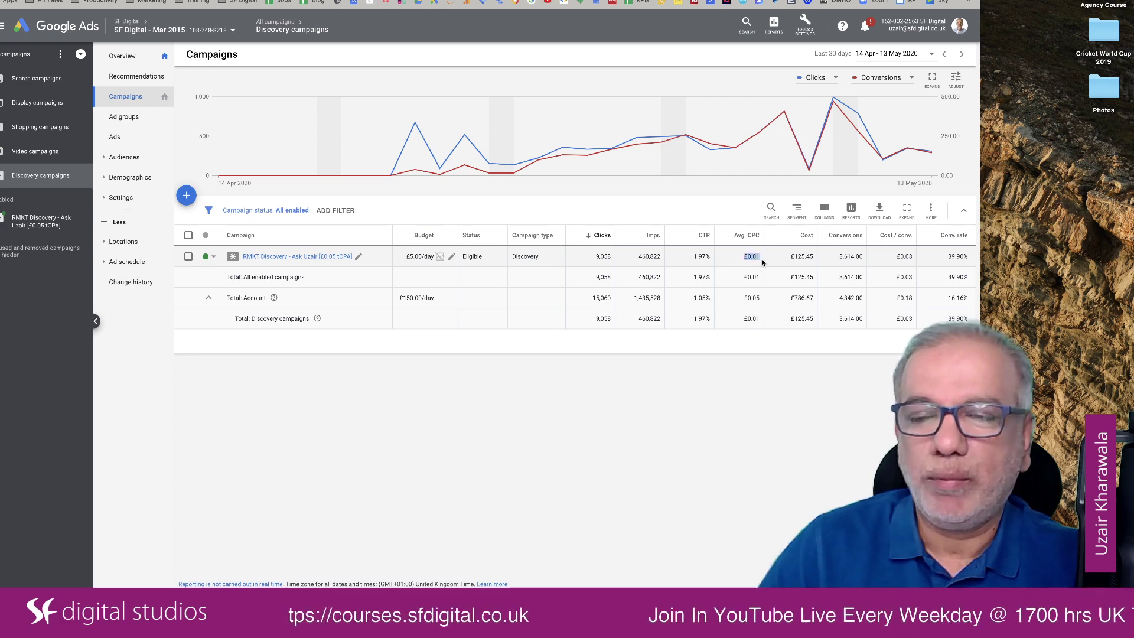
{"action": "left_click", "coordinate": [795, 258]}
{"action": "left_click_drag", "start_coordinate": [800, 257], "coordinate": [814, 262]}
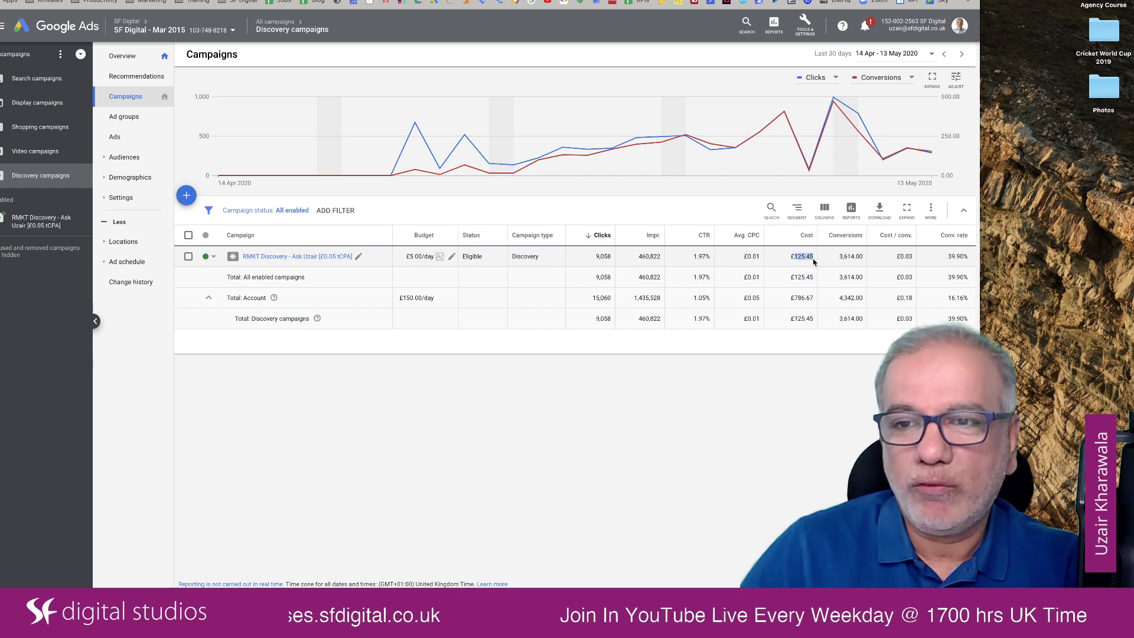
{"action": "left_click_drag", "start_coordinate": [593, 258], "coordinate": [608, 259]}
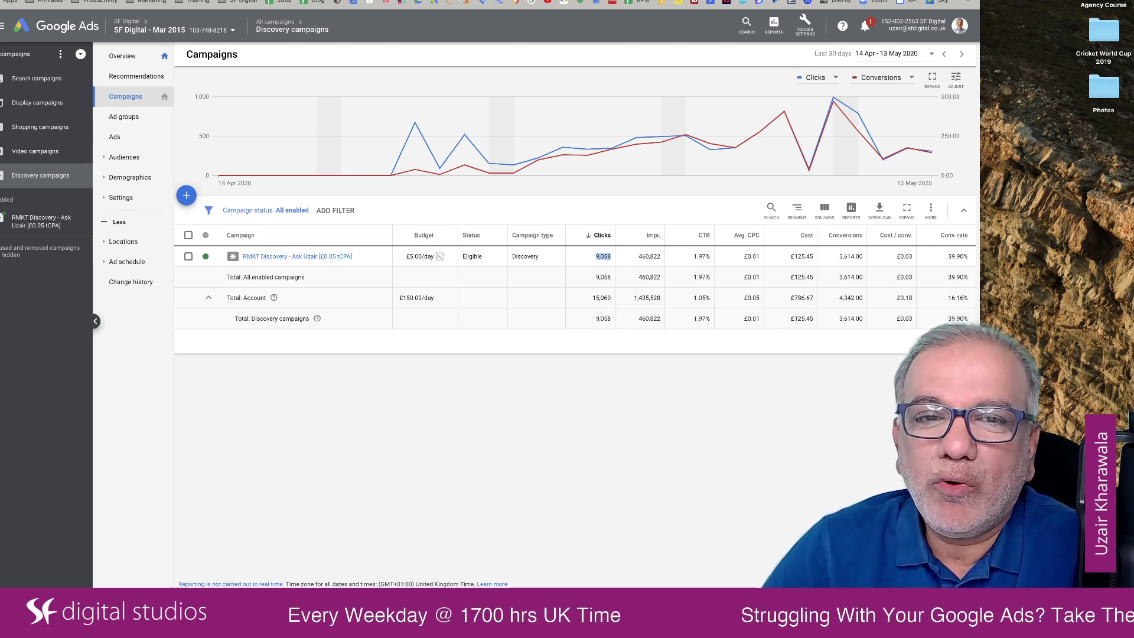
- View the RMKT Discovery campaign's ad groups, and compare their cost and conversion metrics with the ad groups across all campaigns
{"action": "left_click", "coordinate": [317, 257]}
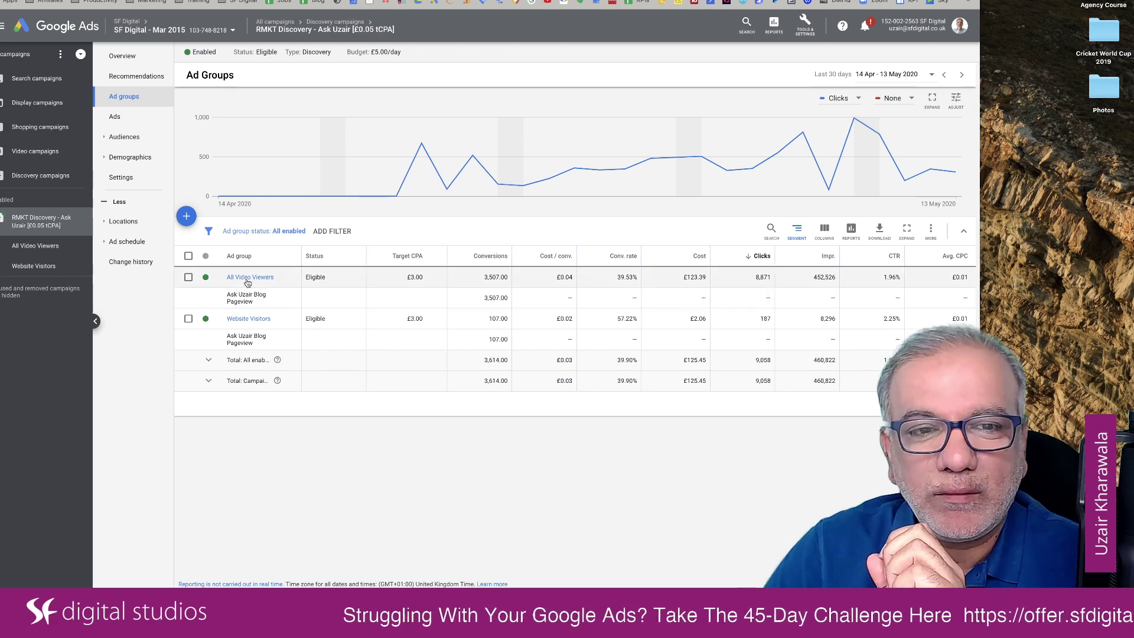
{"action": "left_click", "coordinate": [14, 53]}
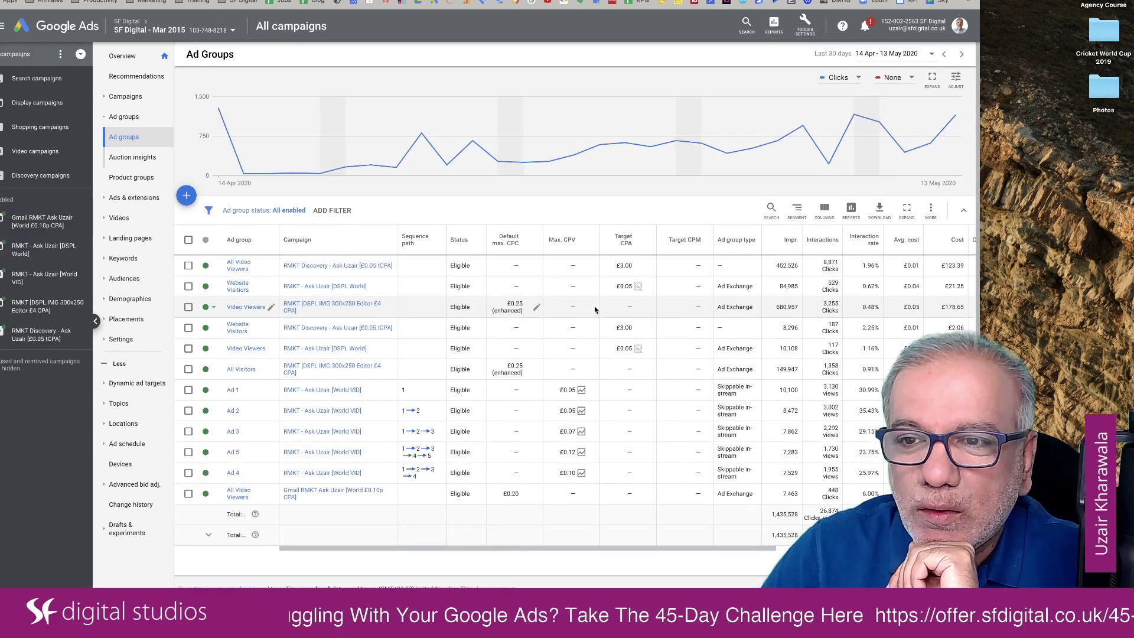
{"action": "scroll", "coordinate": [650, 322], "scroll_direction": "right", "scroll_amount": 5}
{"action": "scroll", "coordinate": [684, 325], "scroll_direction": "right", "scroll_amount": 2}
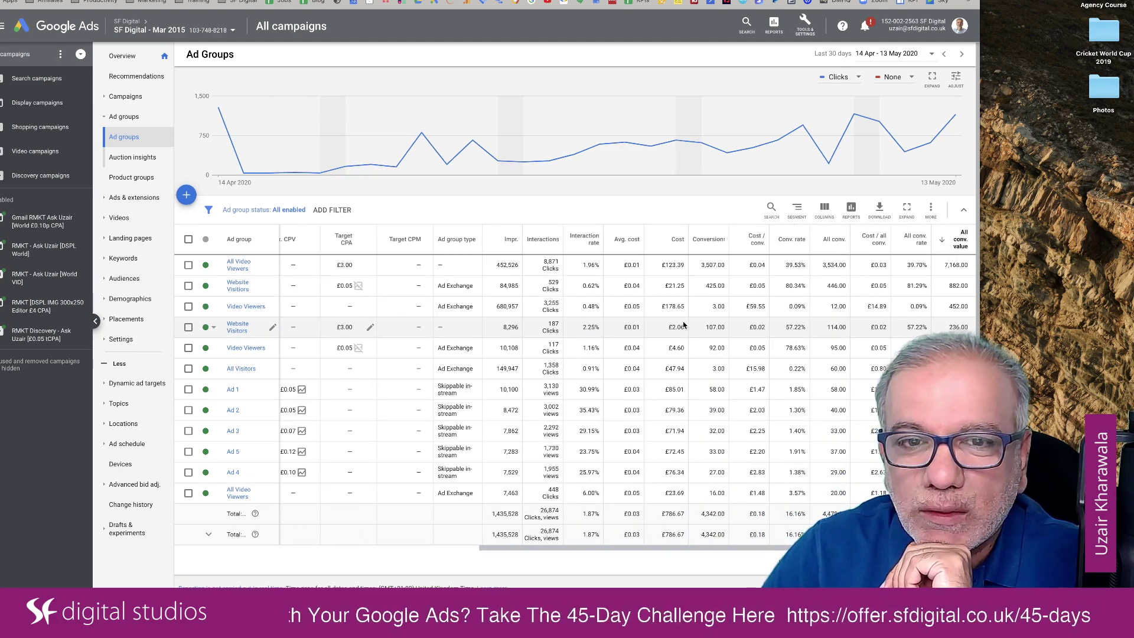
{"action": "scroll", "coordinate": [683, 324], "scroll_direction": "down", "scroll_amount": 1}
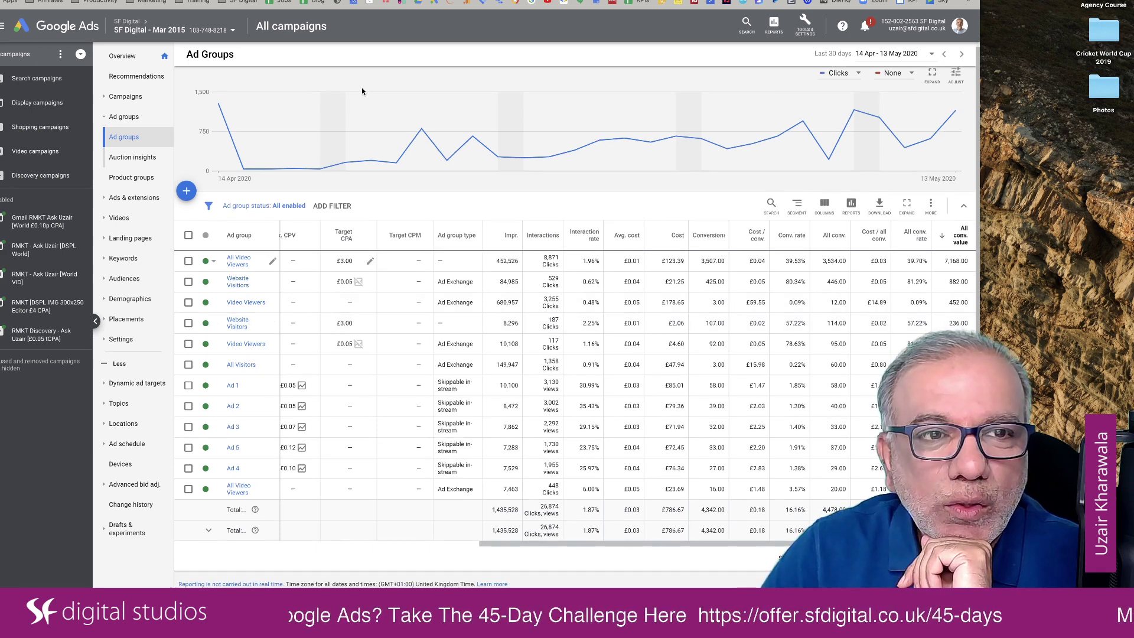
- List all campaigns, compare their bounce rate, pages per session and average session duration, and select the RMKT Discovery campaign
{"action": "left_click", "coordinate": [127, 96]}
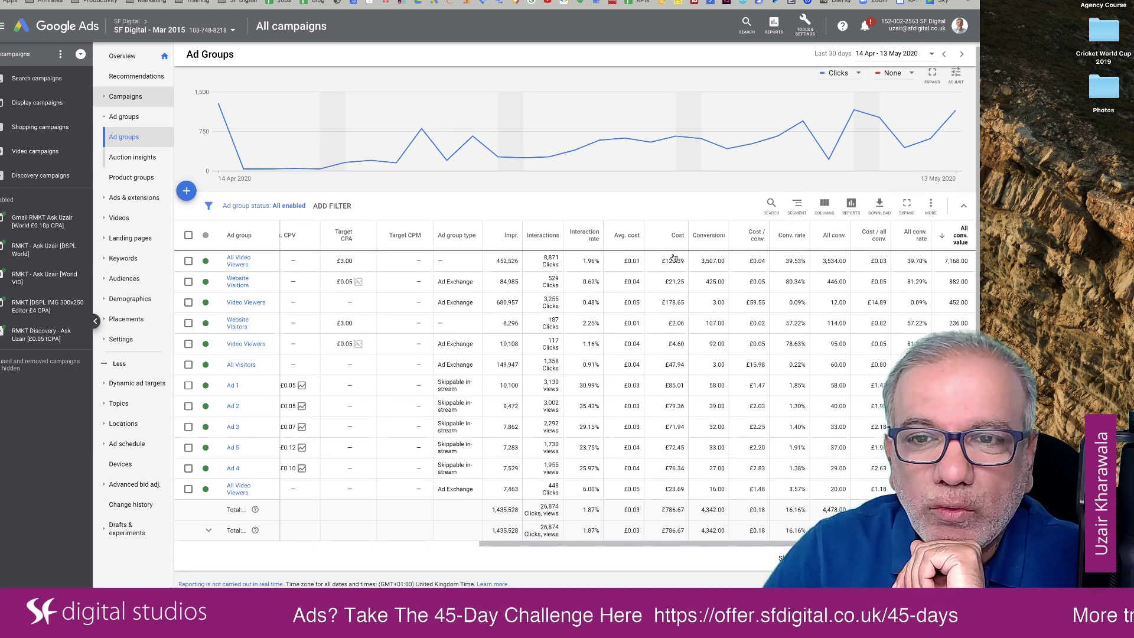
{"action": "scroll", "coordinate": [770, 335], "scroll_direction": "right", "scroll_amount": 6}
{"action": "scroll", "coordinate": [821, 344], "scroll_direction": "right", "scroll_amount": 2}
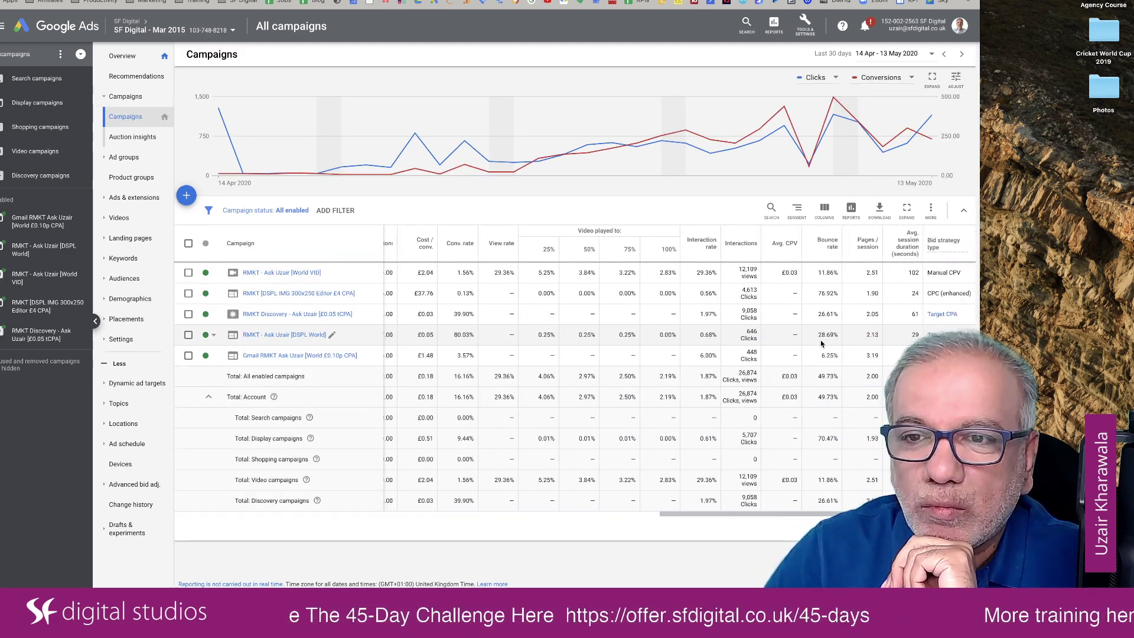
{"action": "mouse_move", "coordinate": [869, 248]}
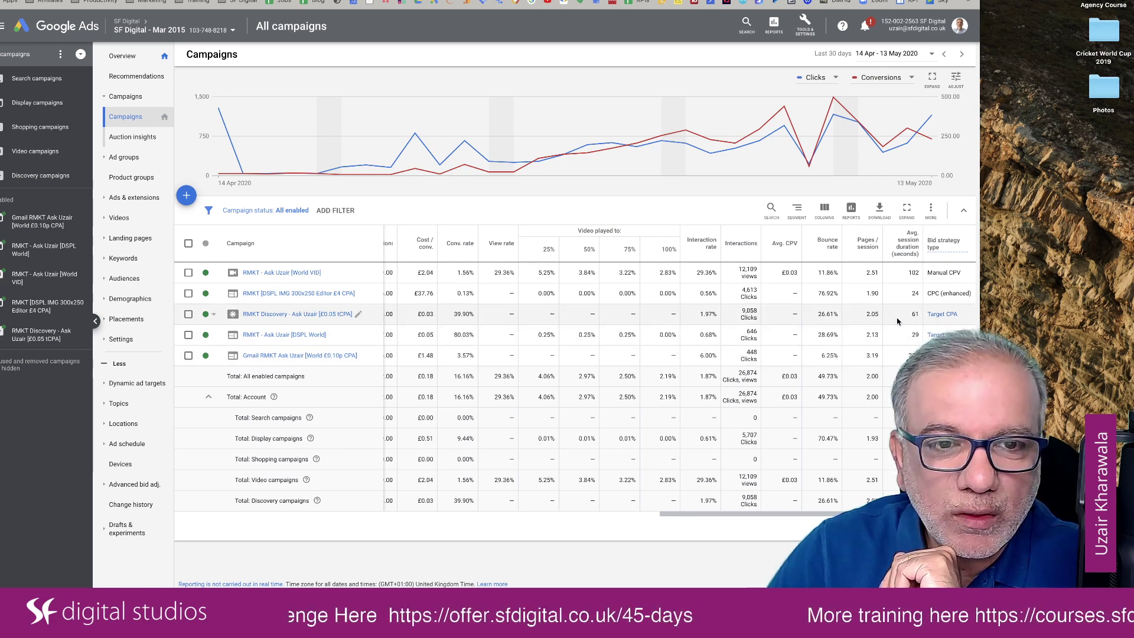
{"action": "left_click", "coordinate": [189, 314]}
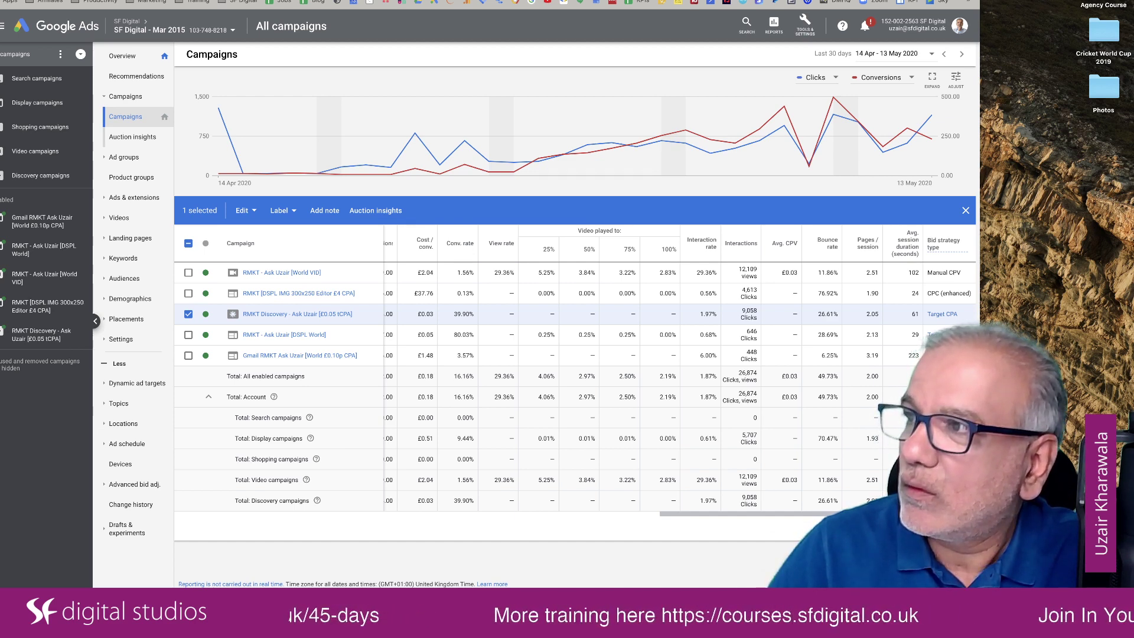
- Bring the "quora marketing" Google results window into view, check the How To Use Quora For Marketing video's upload date, and move the window away
{"action": "left_click_drag", "start_coordinate": [980, 585], "coordinate": [335, 58]}
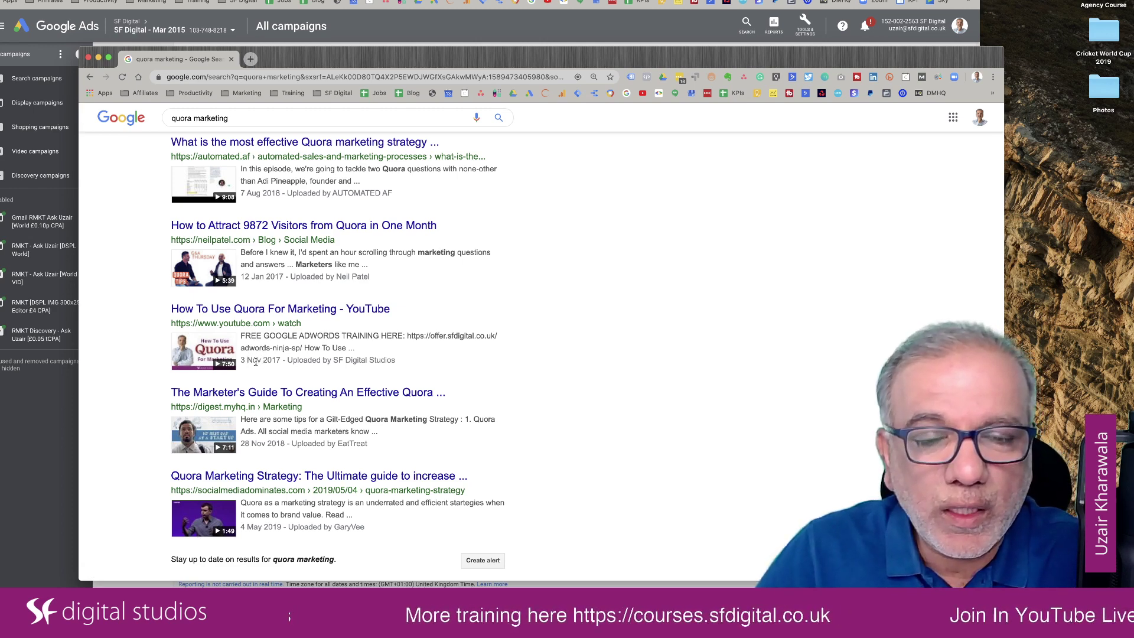
{"action": "left_click_drag", "start_coordinate": [248, 362], "coordinate": [281, 364]}
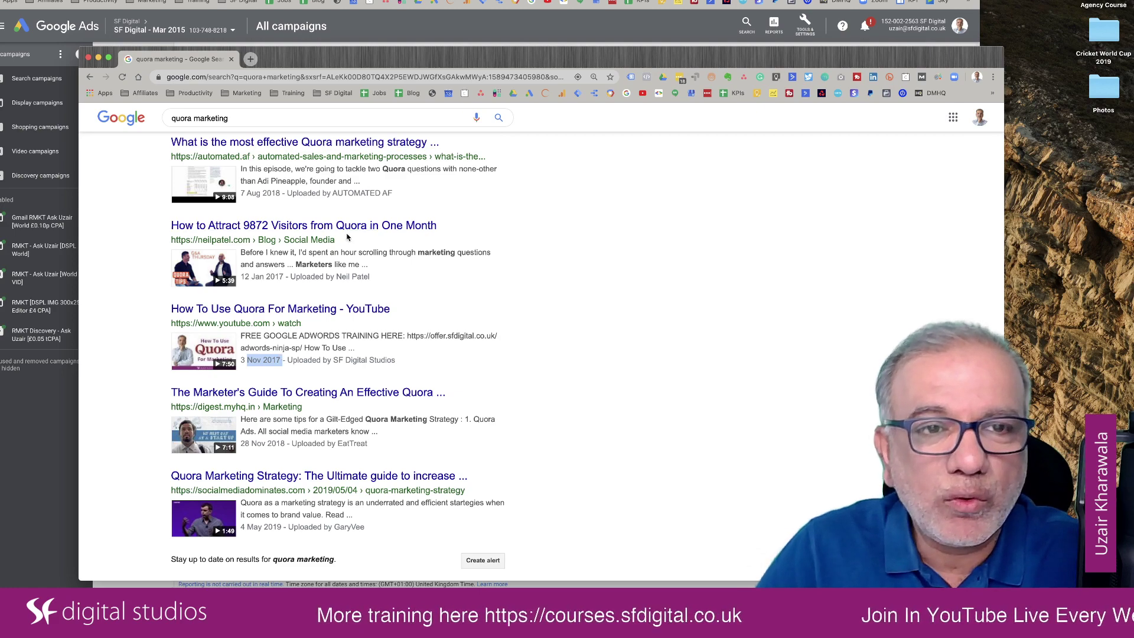
{"action": "scroll", "coordinate": [344, 295], "scroll_direction": "up", "scroll_amount": 7}
{"action": "scroll", "coordinate": [343, 296], "scroll_direction": "down", "scroll_amount": 5}
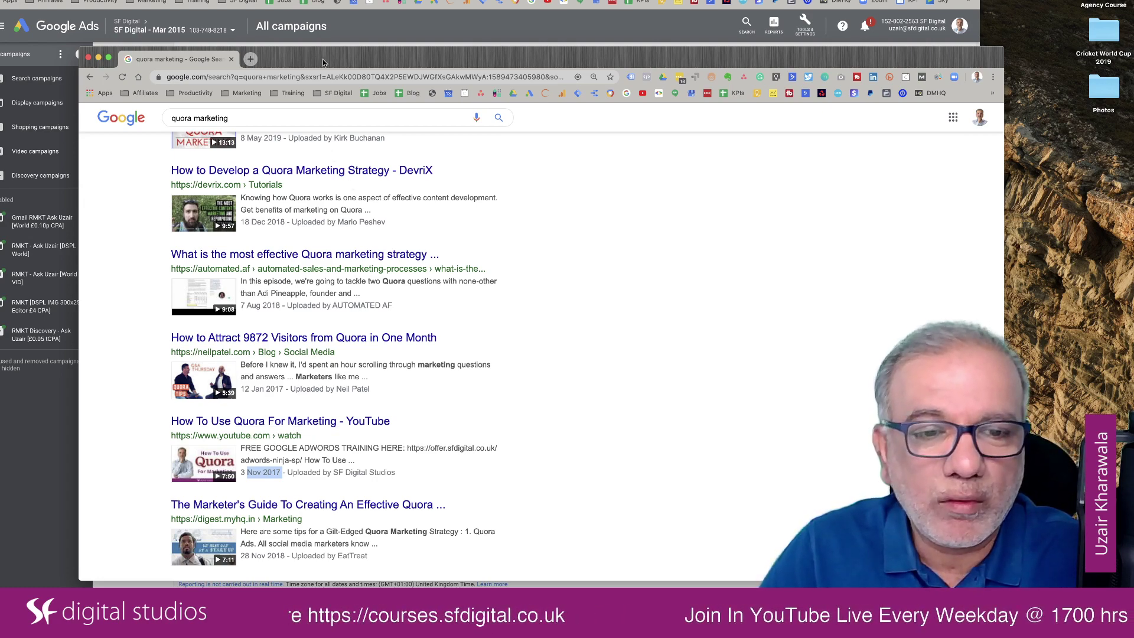
{"action": "left_click_drag", "start_coordinate": [323, 63], "coordinate": [452, 43]}
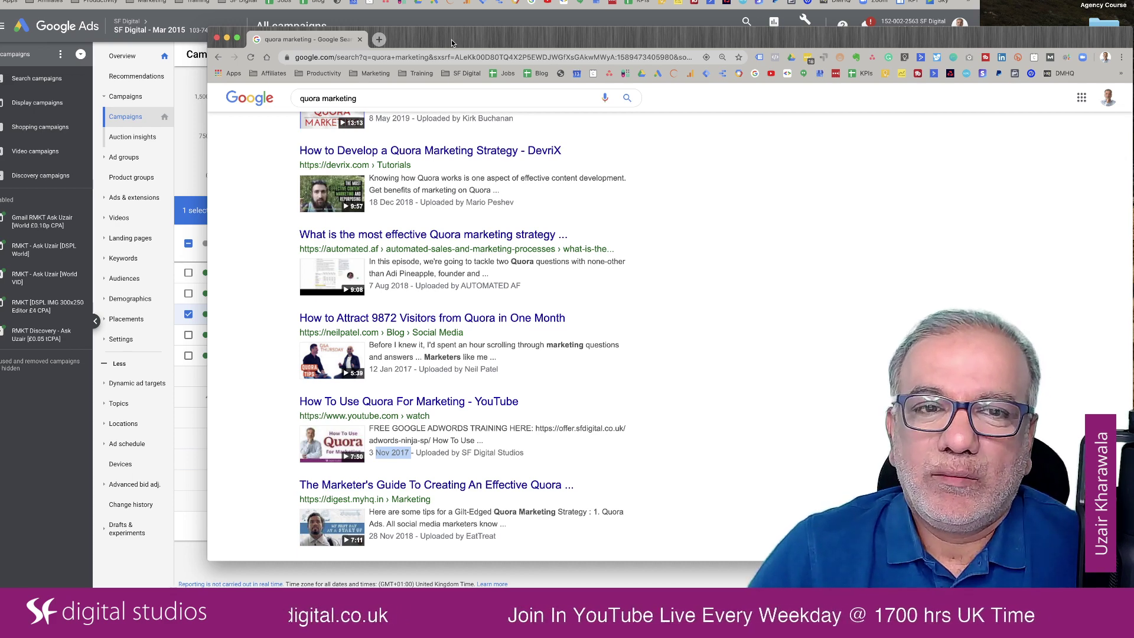
{"action": "left_click_drag", "start_coordinate": [452, 43], "coordinate": [1133, 1]}
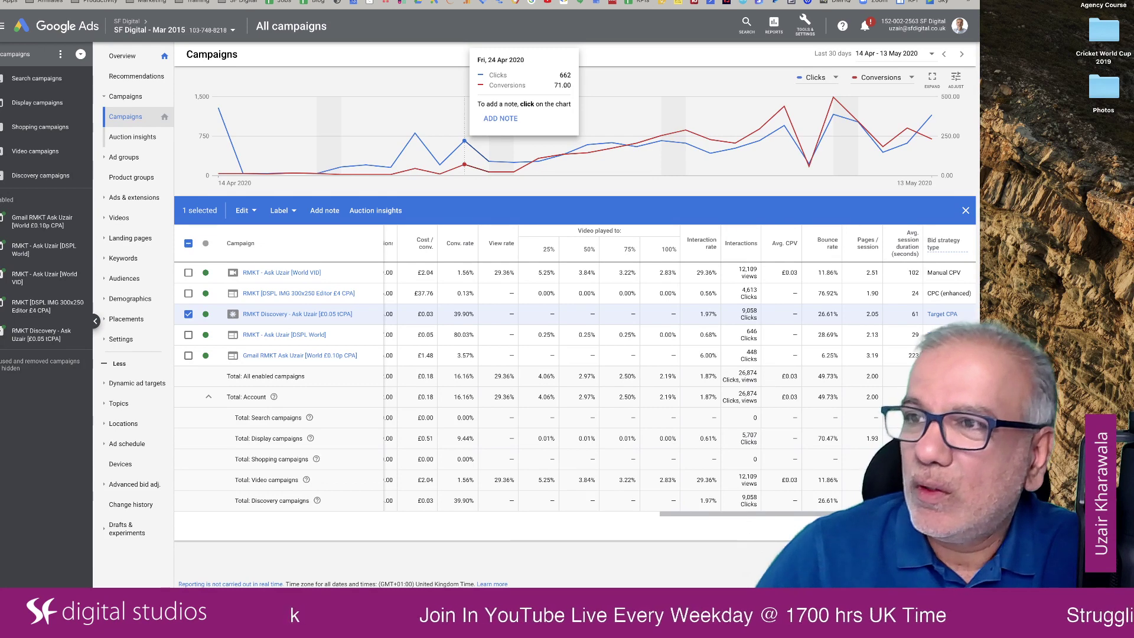